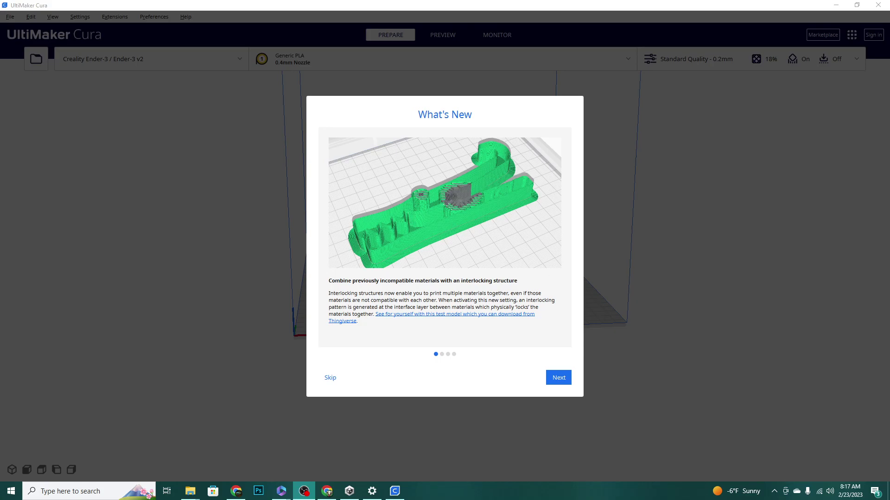
# - Page through the What's New tour to its last page, about 75+ new third-party printer profiles
pyautogui.click(559, 377)
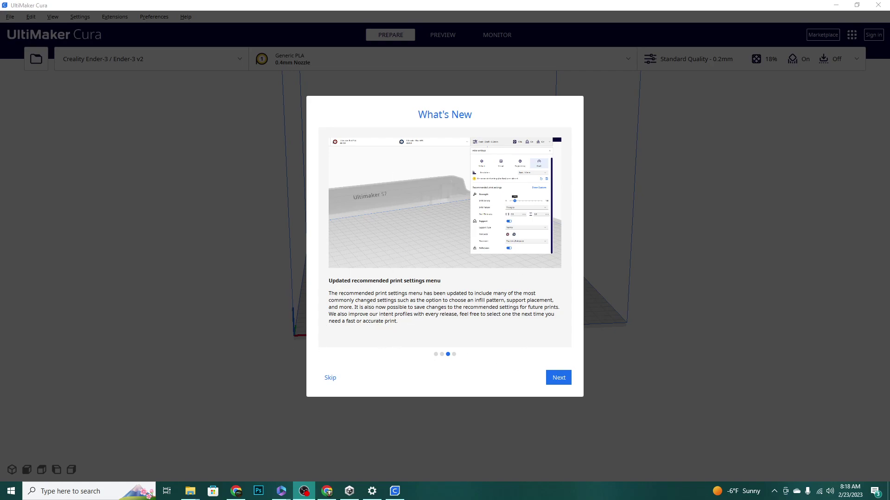
pyautogui.click(560, 387)
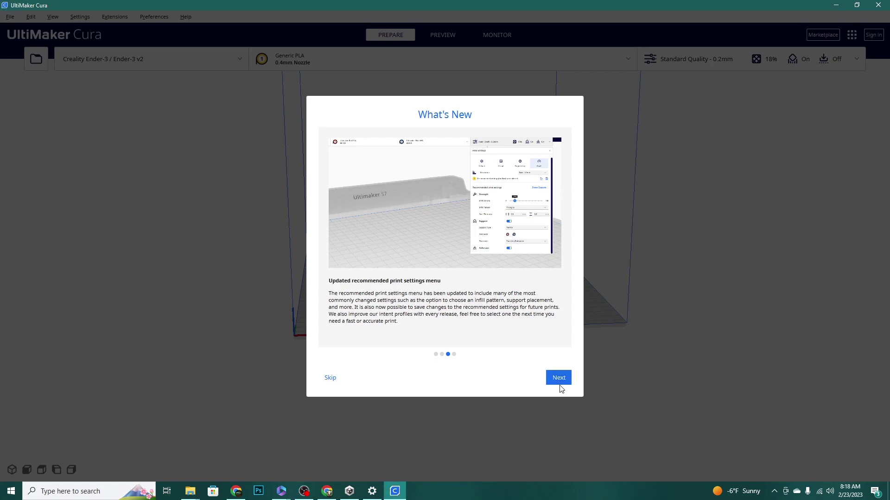
pyautogui.click(559, 381)
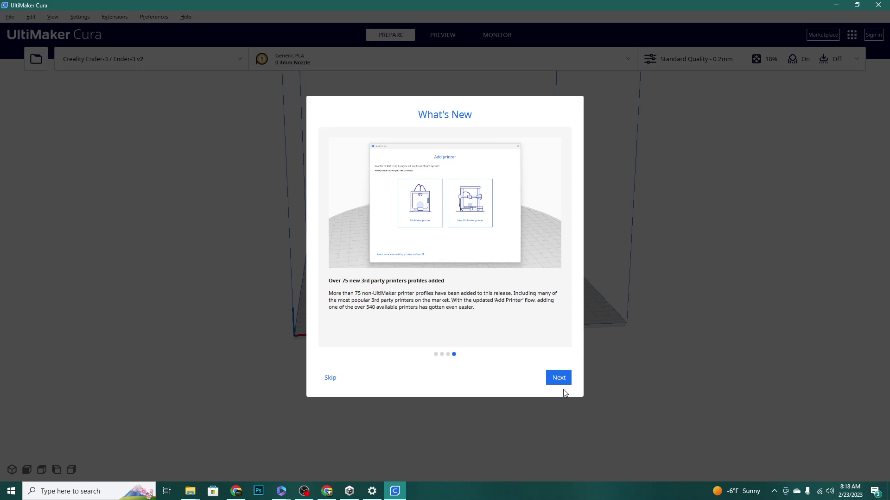
# - Open the 5.3.0 Release Notes and highlight the UltiMaker renaming, translation files and onboarding notes
pyautogui.click(556, 380)
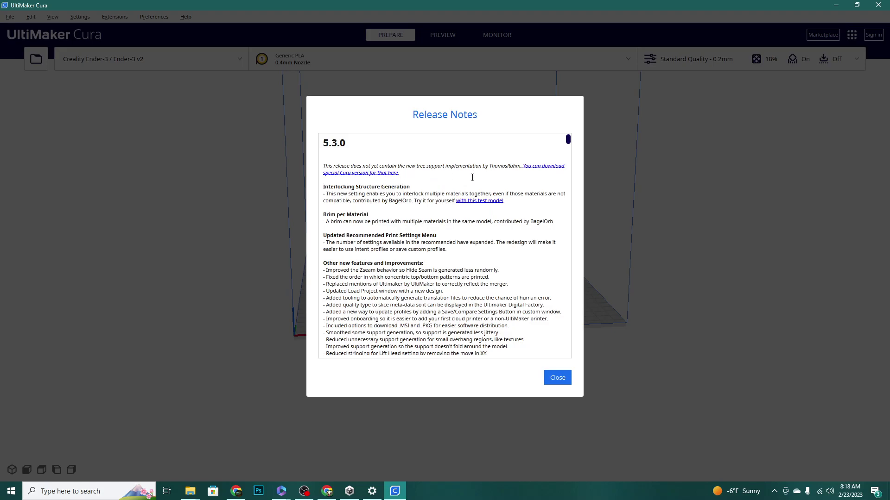
pyautogui.scroll(-5, 399, 319)
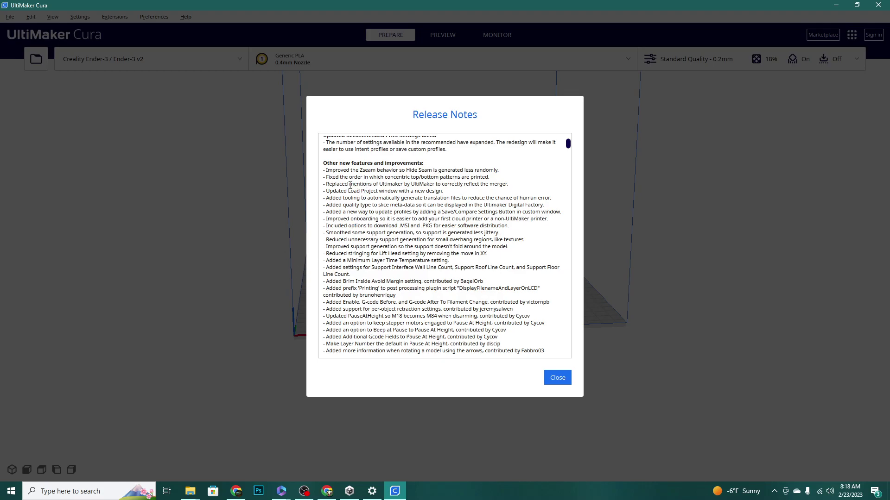
pyautogui.moveTo(392, 184); pyautogui.dragTo(507, 184)
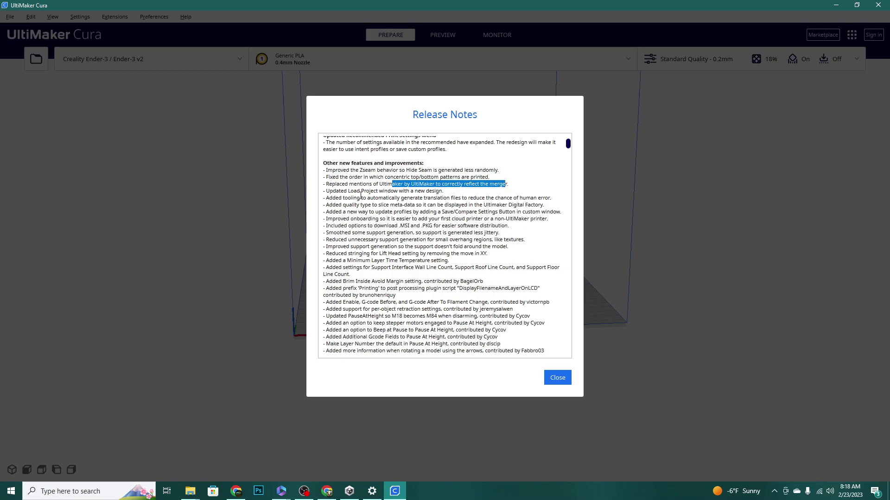
pyautogui.moveTo(363, 198); pyautogui.dragTo(516, 198)
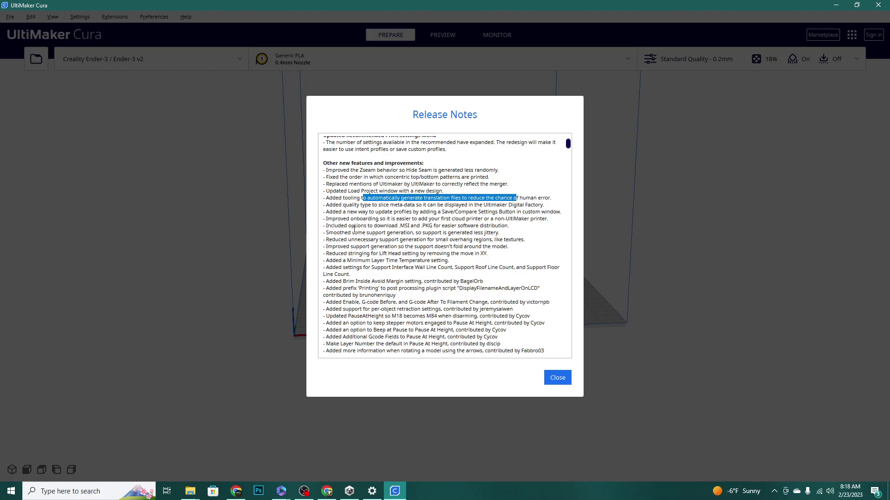
pyautogui.moveTo(356, 226); pyautogui.dragTo(522, 218)
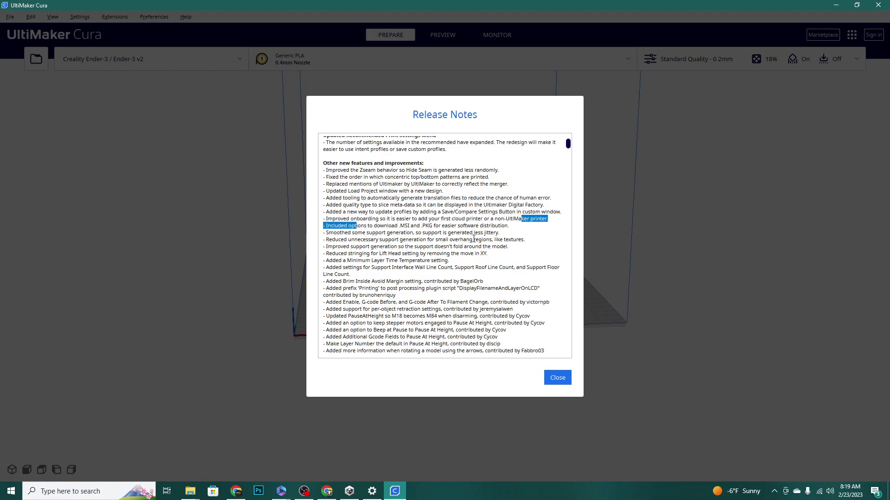
pyautogui.click(504, 223)
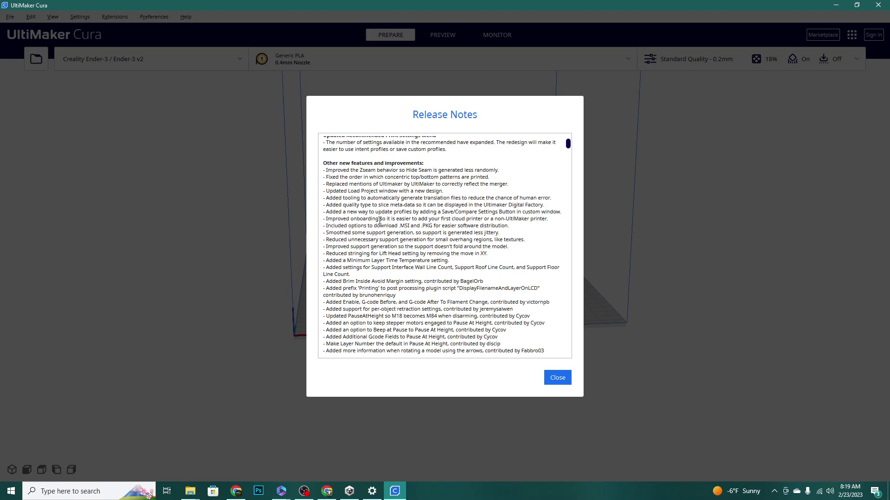
# - Highlight the .MSI/.PKG download, support line-count and Brim Inside Avoid Margin notes
pyautogui.moveTo(384, 225); pyautogui.dragTo(521, 226)
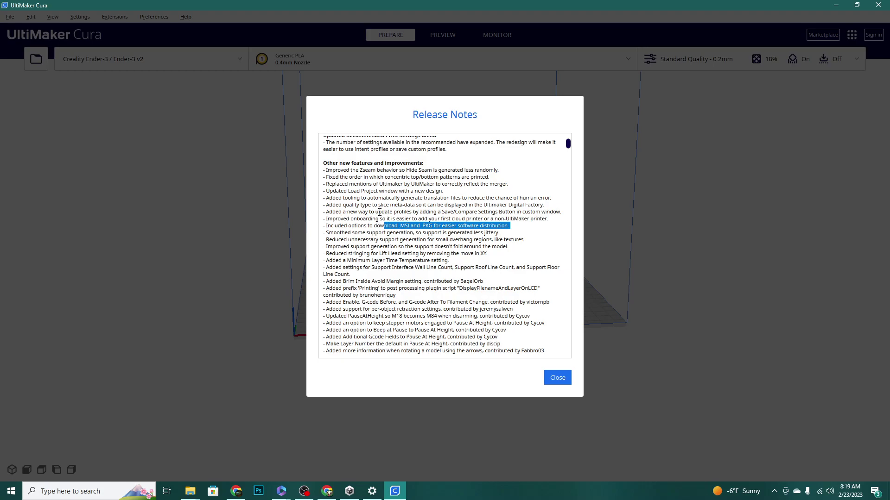
pyautogui.scroll(-3, 365, 292)
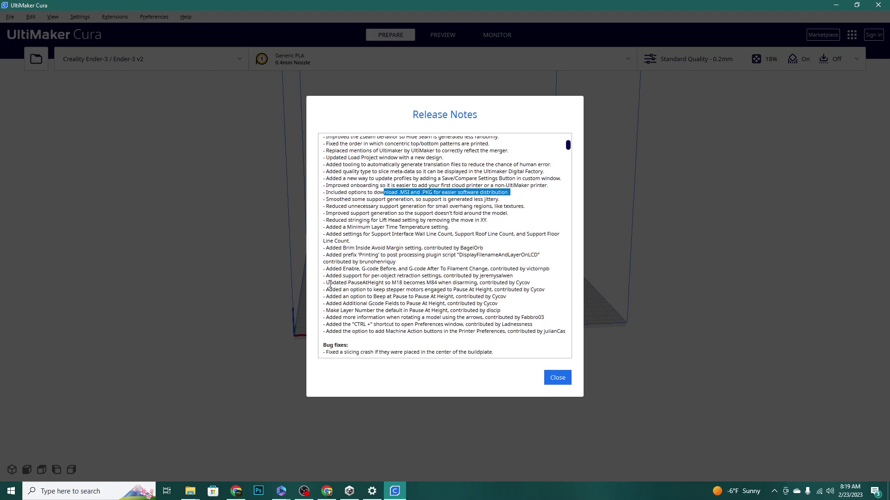
pyautogui.moveTo(332, 236)
pyautogui.mouseDown()
pyautogui.moveTo(352, 235)
pyautogui.moveTo(323, 235)
pyautogui.mouseUp()
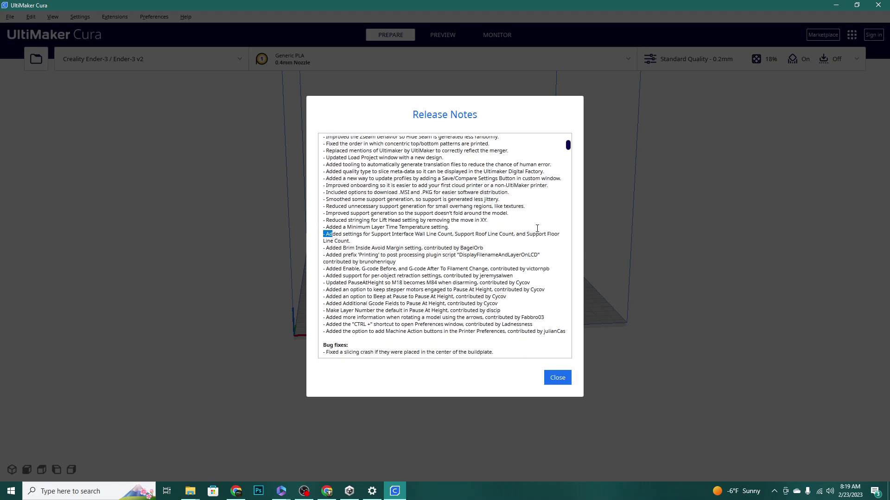
pyautogui.moveTo(537, 228); pyautogui.dragTo(555, 243)
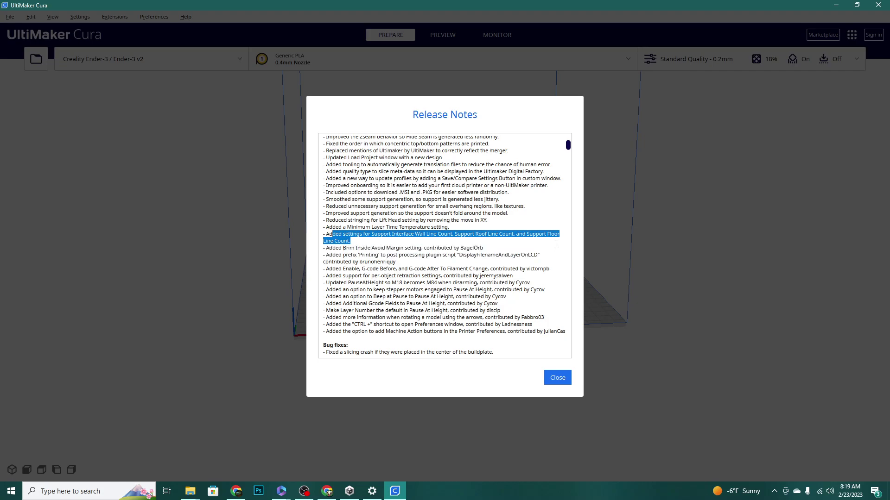
pyautogui.keyDown('shift'); pyautogui.click(385, 249); pyautogui.keyUp('shift')
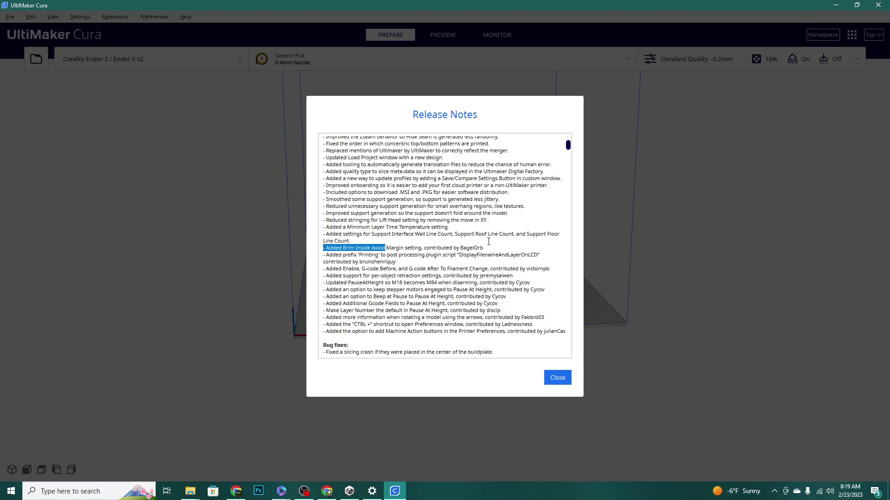
pyautogui.moveTo(396, 318); pyautogui.dragTo(411, 317)
# - Scroll up and down through the Release Notes to read the listed changes
pyautogui.scroll(-3, 430, 292)
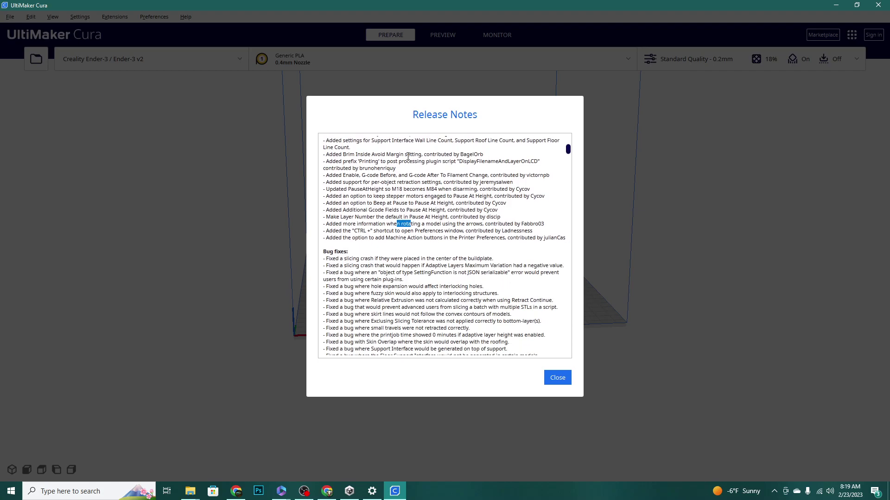
pyautogui.scroll(-4, 431, 278)
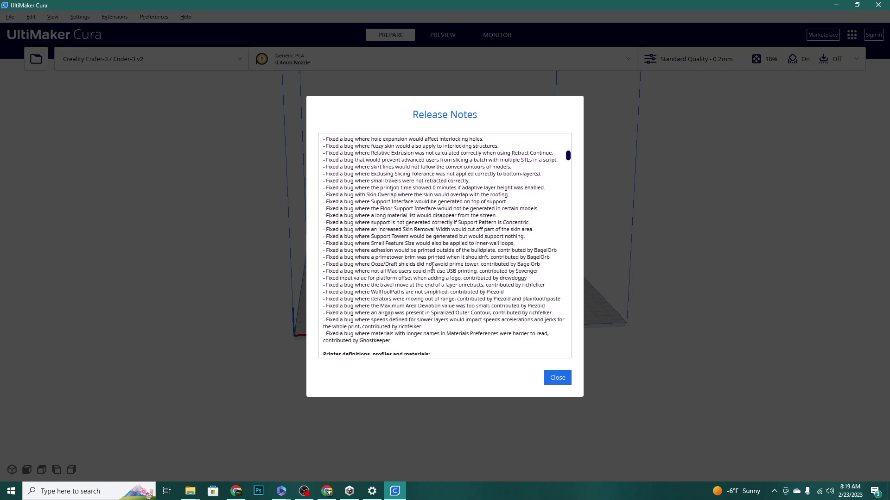
pyautogui.scroll(2, 419, 266)
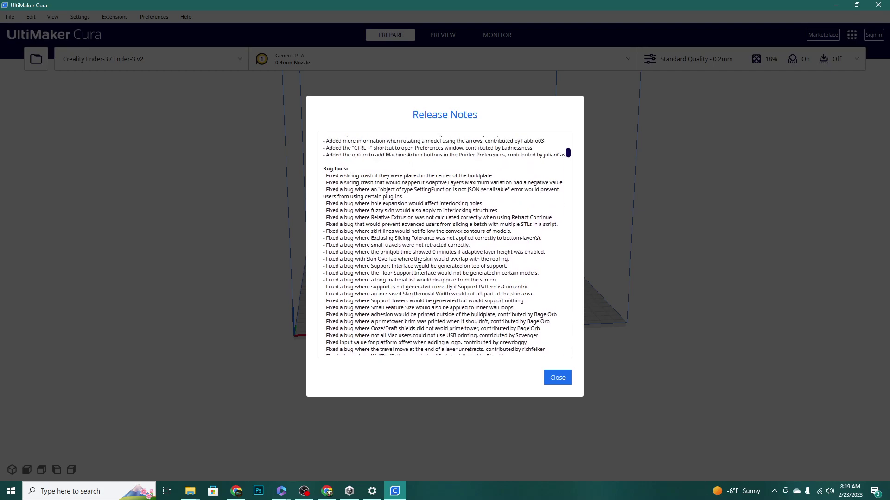
pyautogui.scroll(2, 420, 267)
pyautogui.scroll(-5, 419, 266)
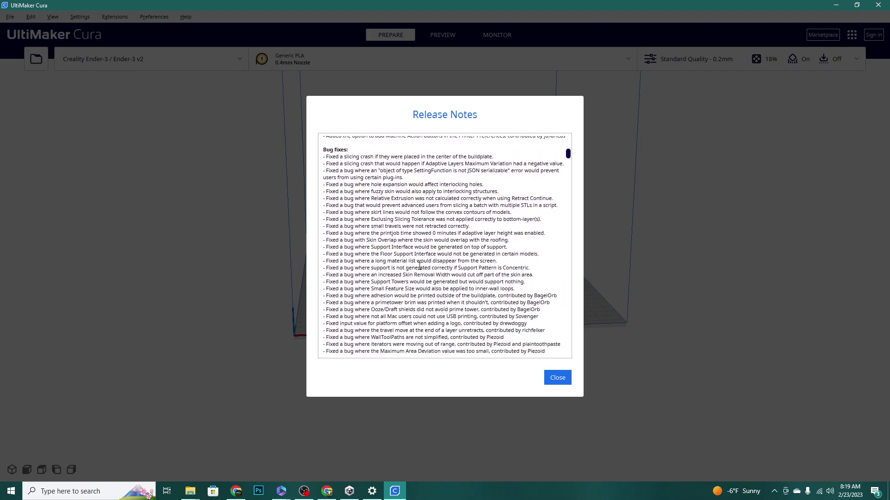
pyautogui.scroll(1, 419, 266)
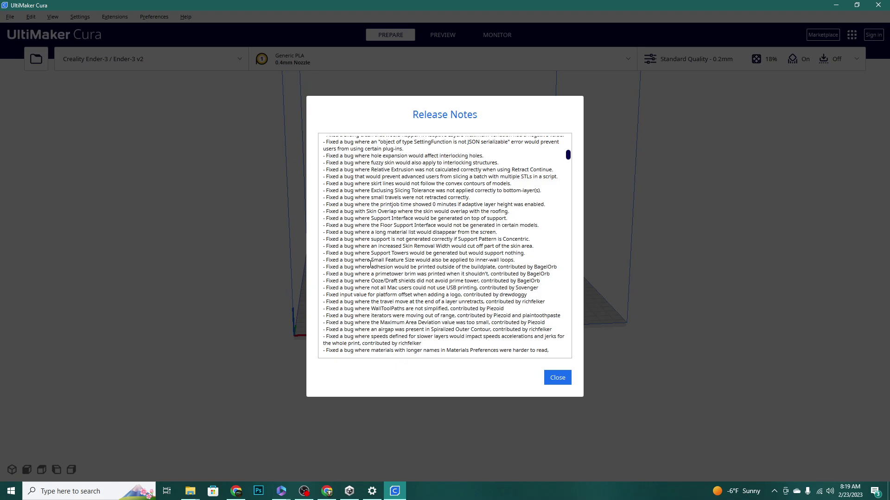
pyautogui.scroll(-8, 496, 263)
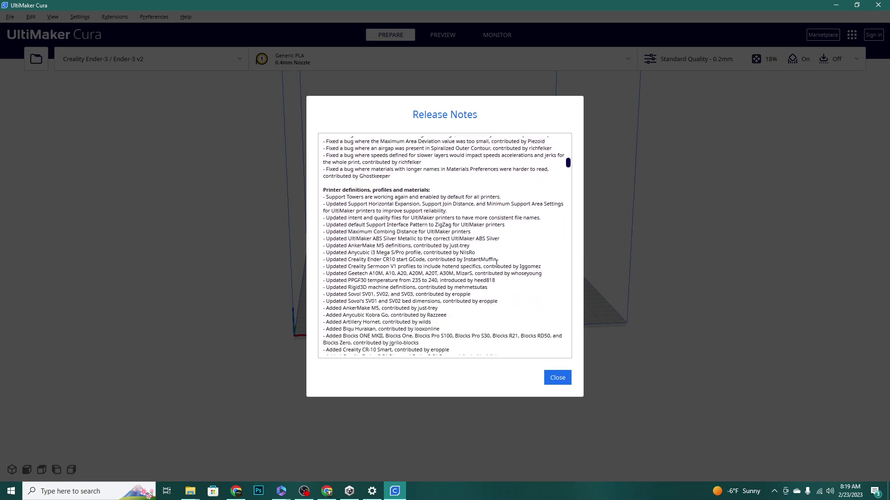
pyautogui.scroll(-12, 496, 263)
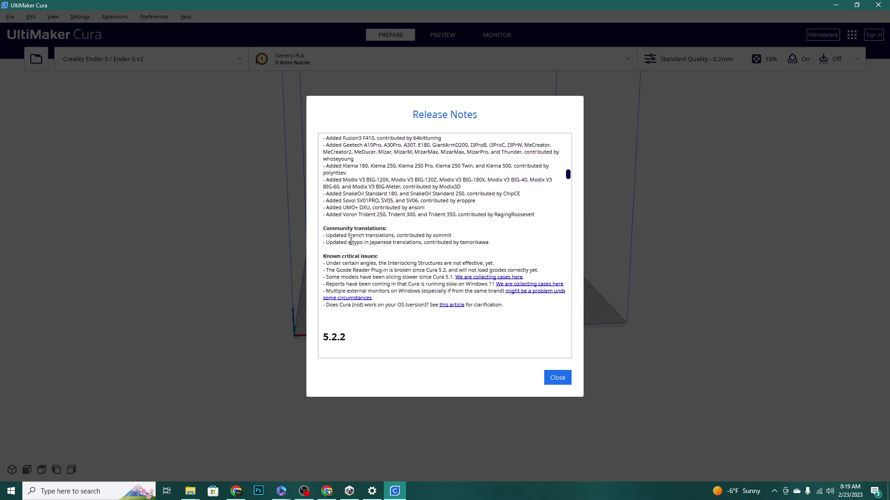
pyautogui.scroll(-6, 351, 242)
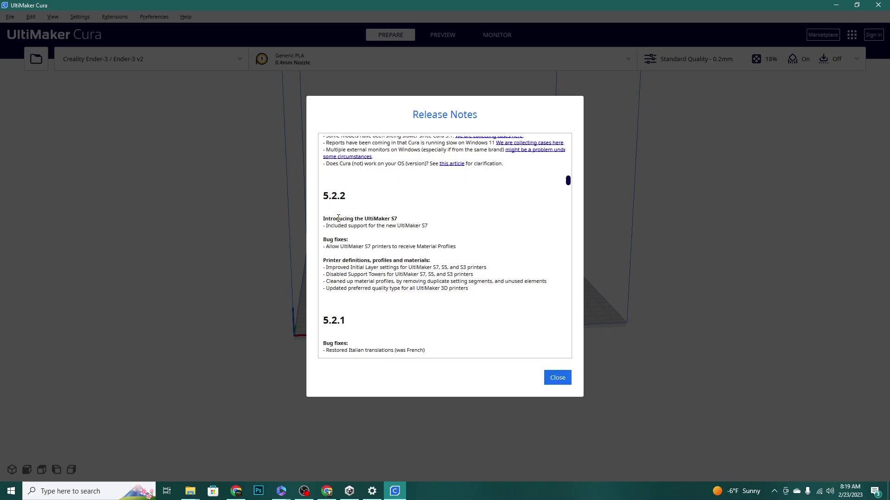
# - Highlight the 5.2.2 release notes, then close the Release Notes dialog
pyautogui.moveTo(353, 218); pyautogui.dragTo(526, 283)
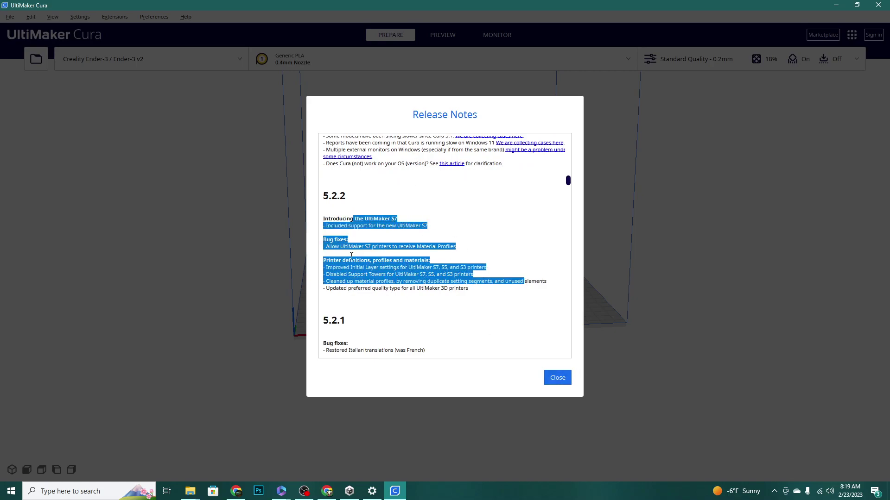
pyautogui.scroll(-3, 388, 334)
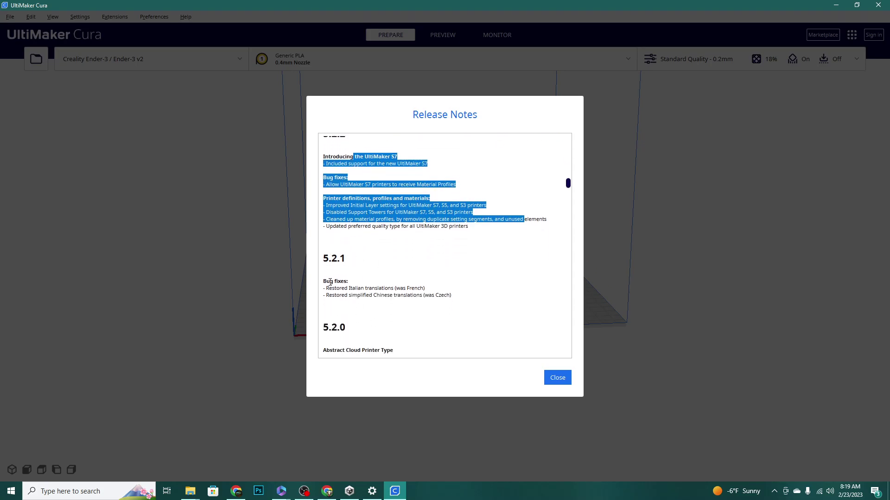
pyautogui.click(425, 253)
pyautogui.scroll(-8, 425, 253)
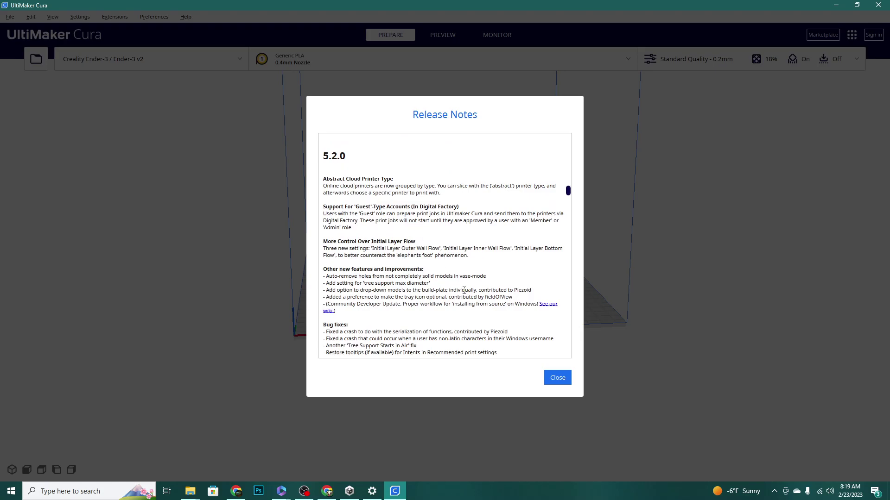
pyautogui.scroll(4, 561, 391)
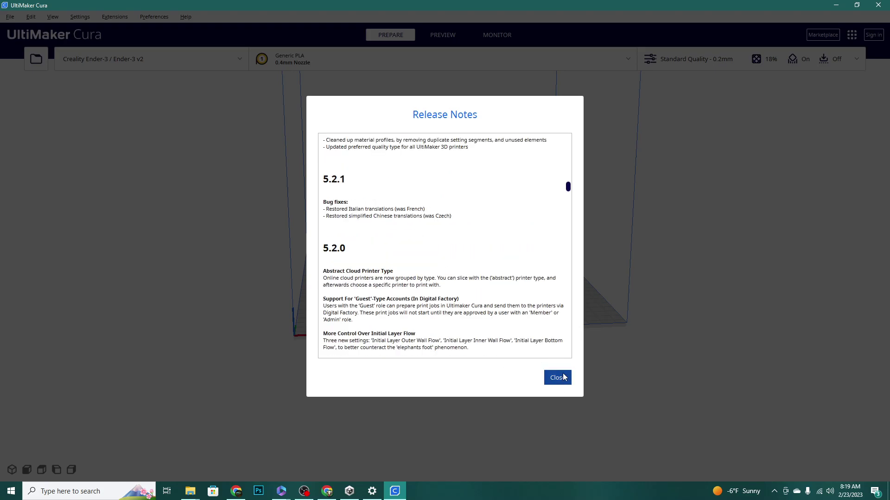
pyautogui.click(557, 378)
# - Load the croc clip STL files and move the flexible part into the rigid clip's slot at X -1.678, Y 6.5749
pyautogui.click(191, 491)
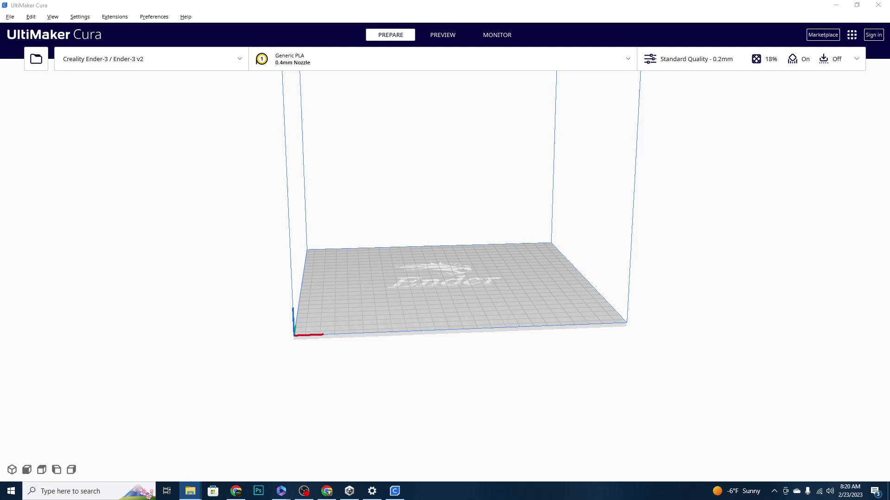
pyautogui.moveTo(232, 285); pyautogui.dragTo(444, 255)
pyautogui.moveTo(459, 292); pyautogui.dragTo(468, 261, button='right')
pyautogui.scroll(10, 468, 261)
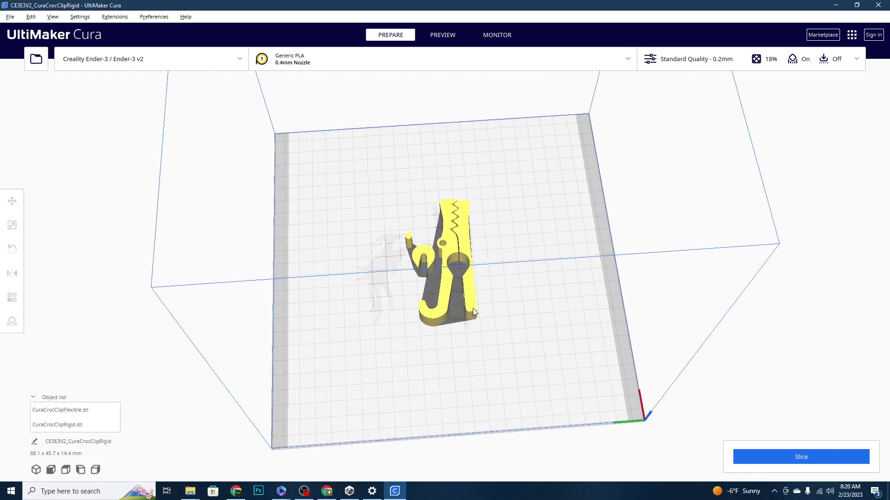
pyautogui.click(378, 258)
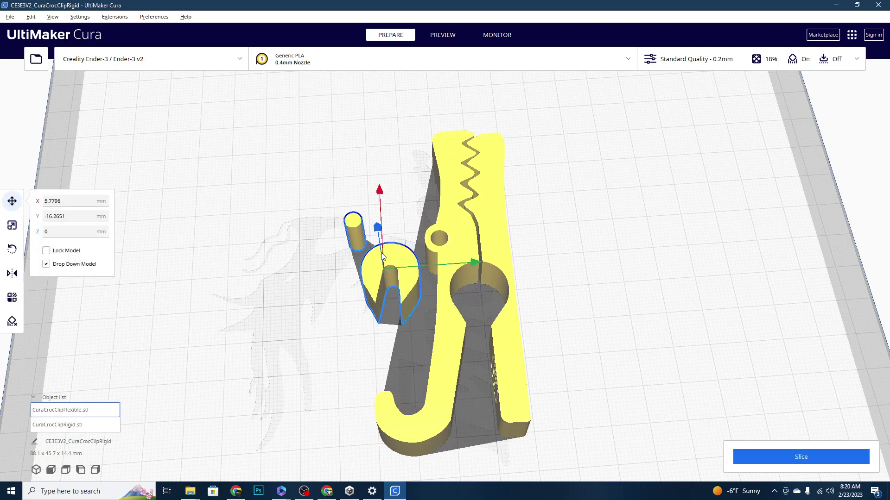
pyautogui.moveTo(376, 269); pyautogui.dragTo(461, 288)
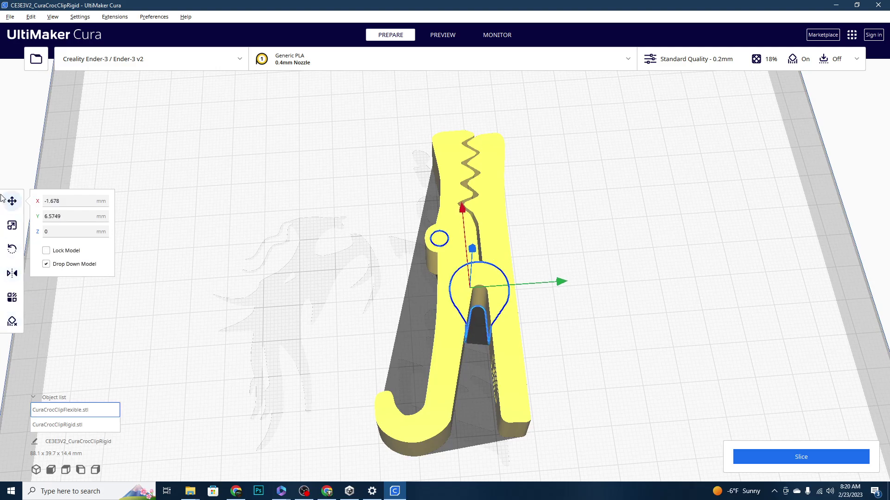
# - Open per-model settings and the Custom print settings, and search the settings for 'inter'
pyautogui.click(13, 295)
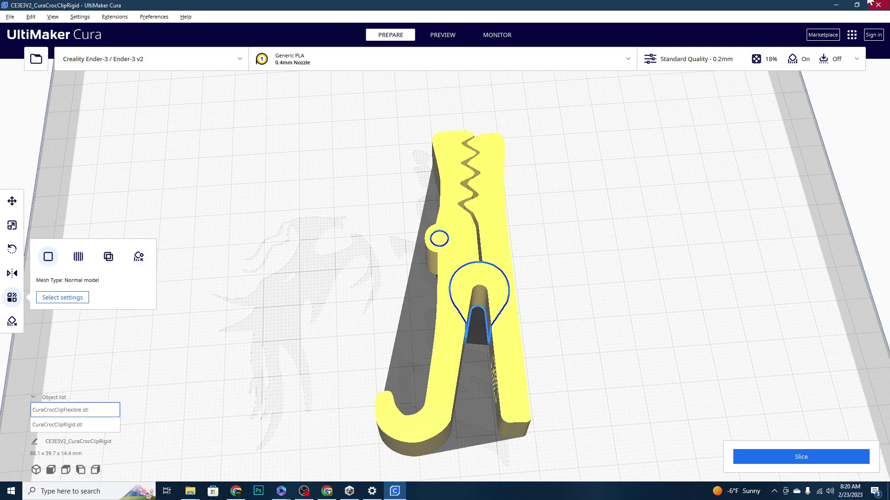
pyautogui.click(681, 64)
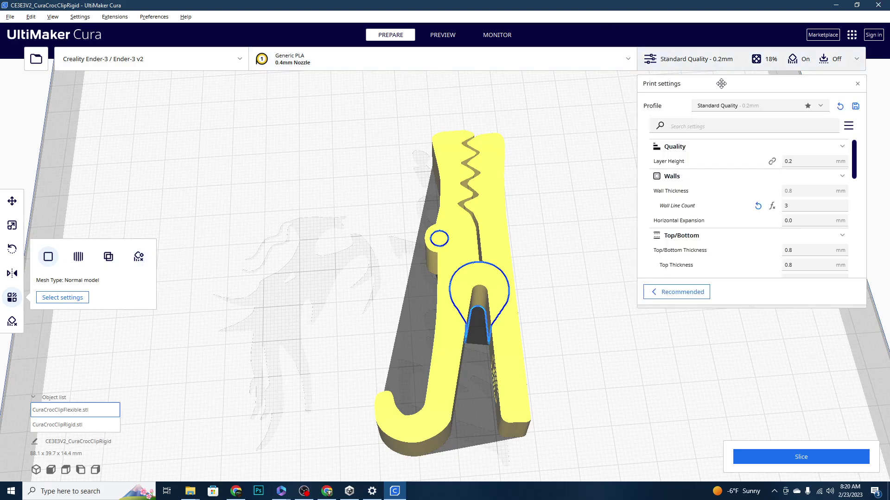
pyautogui.scroll(-5, 750, 231)
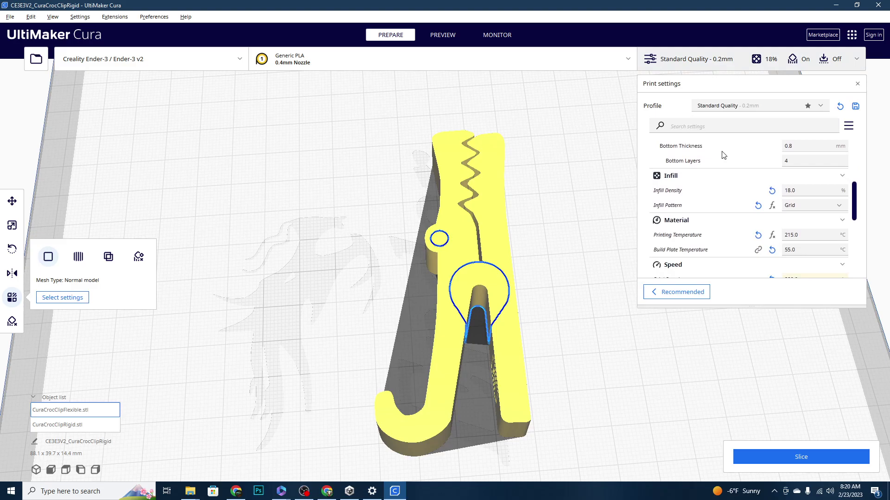
pyautogui.click(718, 125)
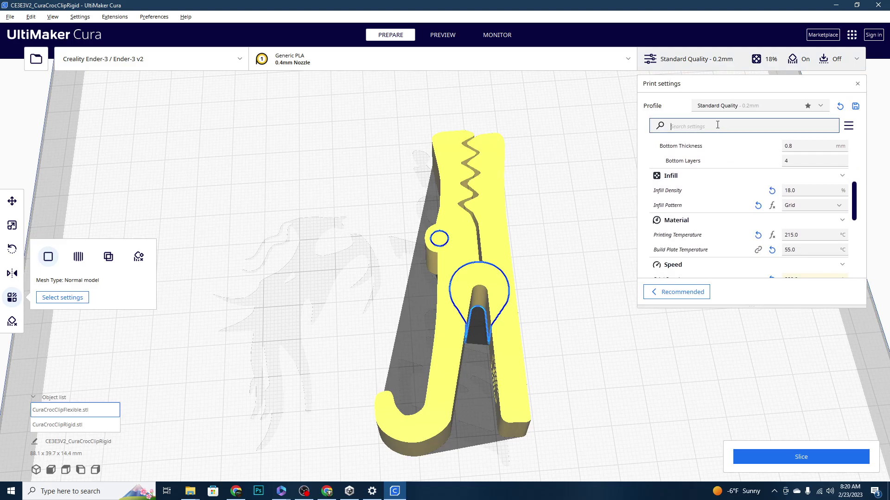
pyautogui.write('l')
pyautogui.write('nter')
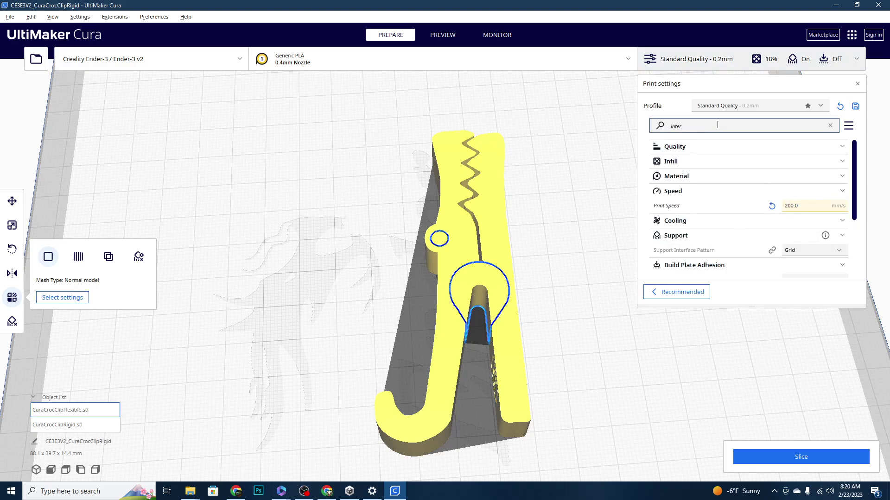
pyautogui.scroll(-2, 749, 220)
pyautogui.scroll(-6, 749, 221)
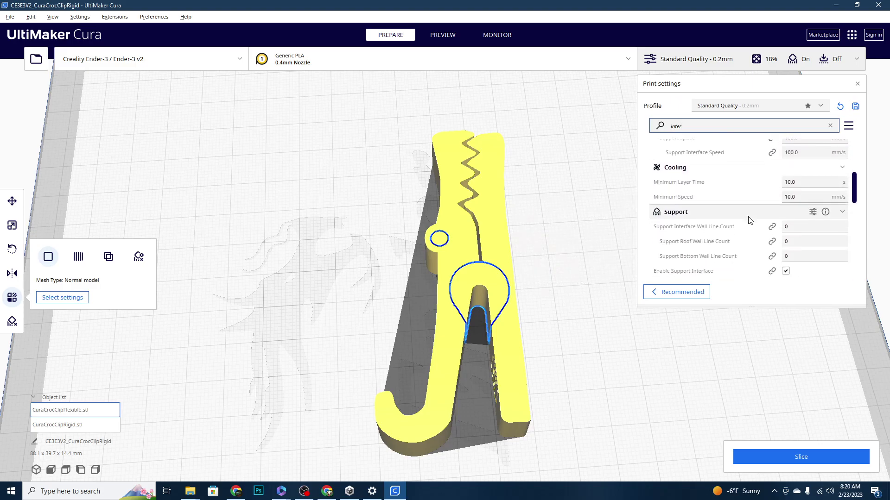
pyautogui.scroll(-3, 747, 220)
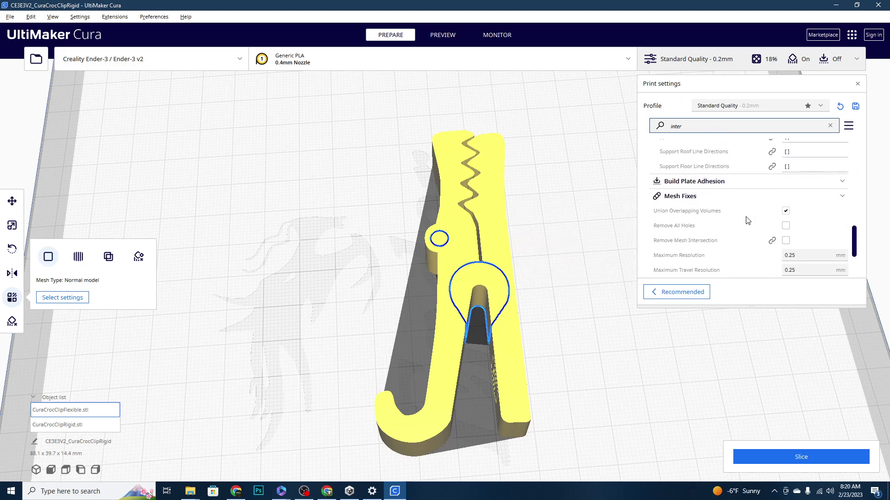
pyautogui.scroll(-2, 686, 255)
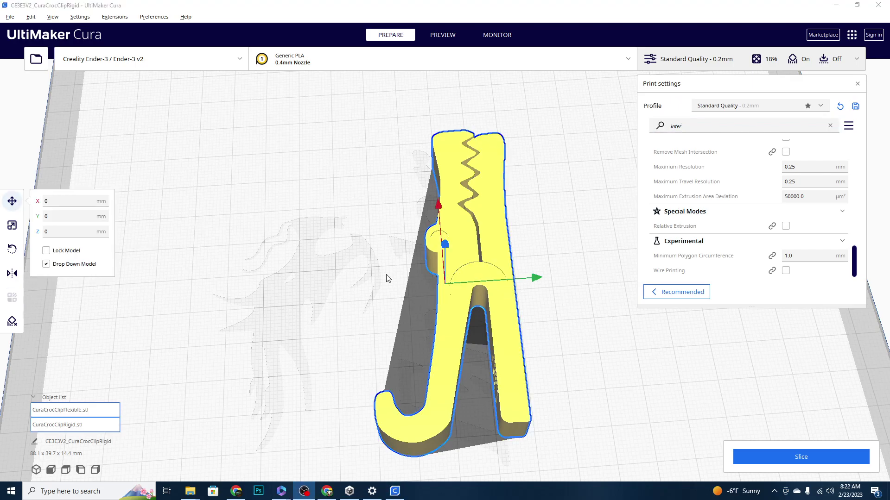
# - Change the settings search to 'generate' and expand Experimental, showing Slicing Tolerance Middle
pyautogui.click(661, 127)
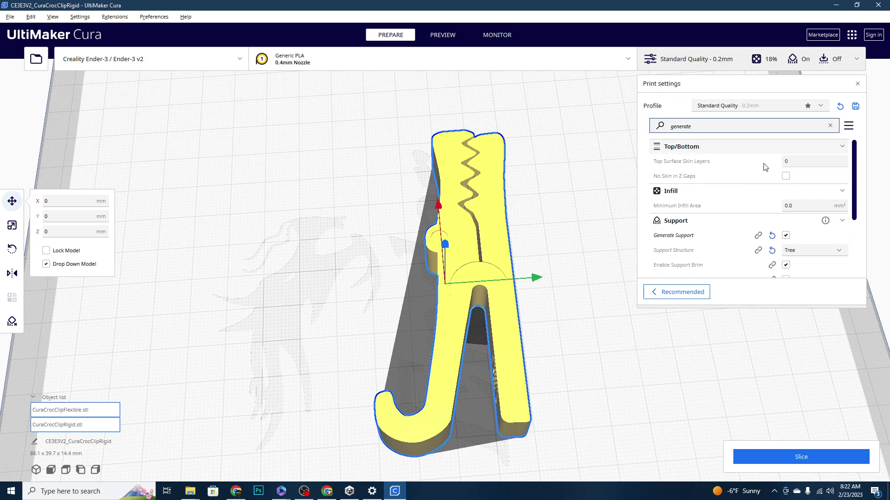
pyautogui.scroll(-4, 765, 169)
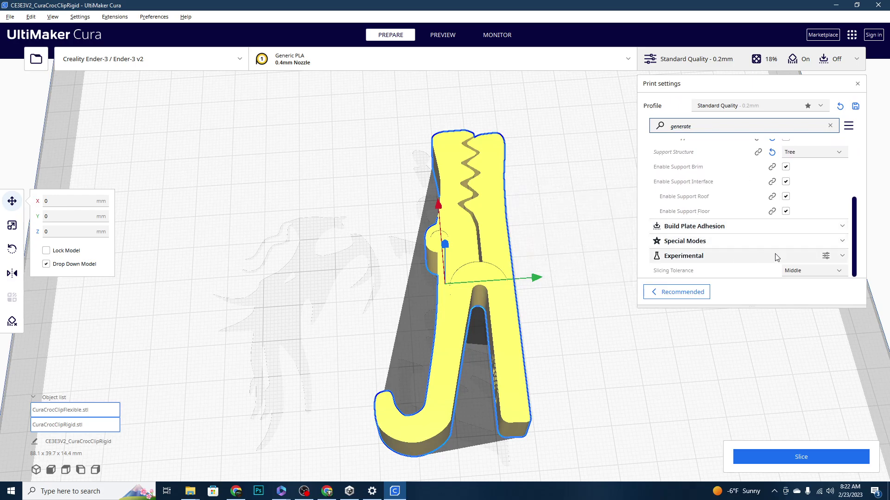
pyautogui.click(746, 256)
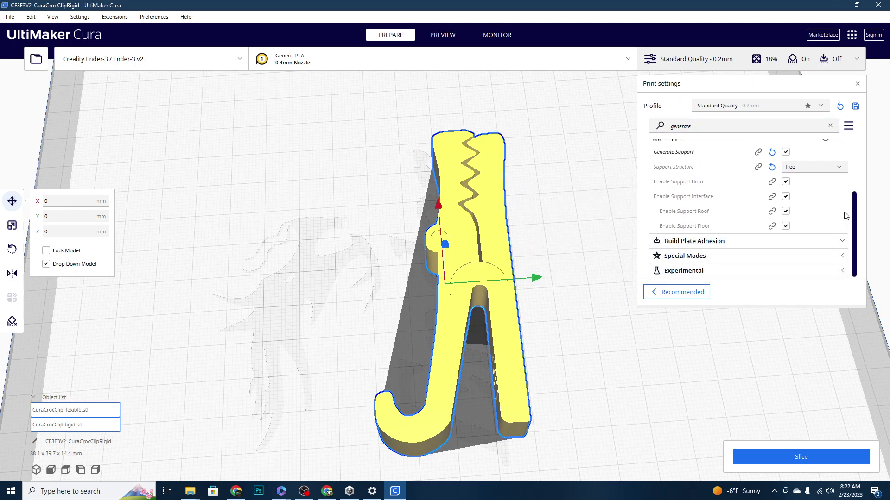
pyautogui.scroll(3, 850, 204)
pyautogui.scroll(-3, 850, 204)
pyautogui.click(842, 270)
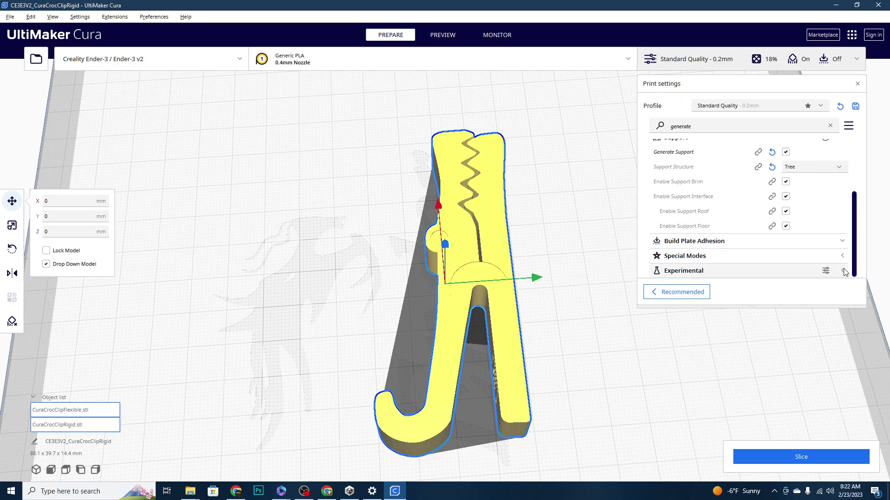
pyautogui.scroll(-1, 829, 250)
pyautogui.moveTo(720, 270)
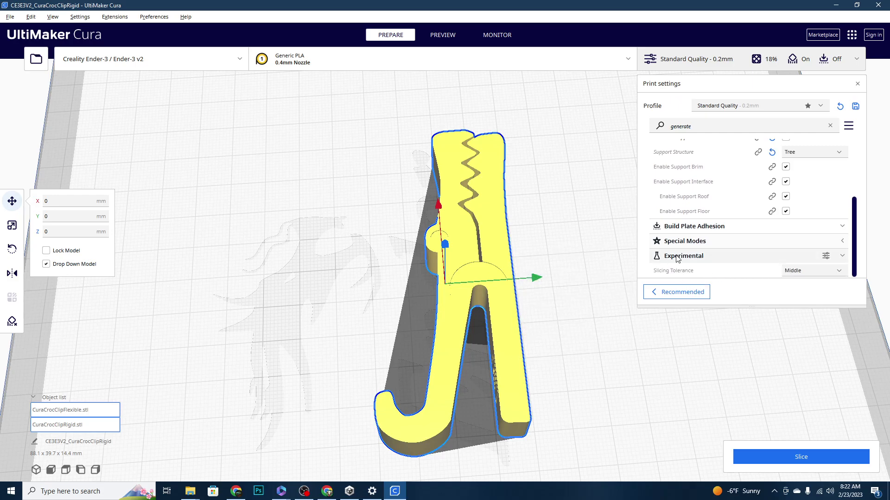
pyautogui.moveTo(676, 269)
pyautogui.hotkey('alt', 'Tab')
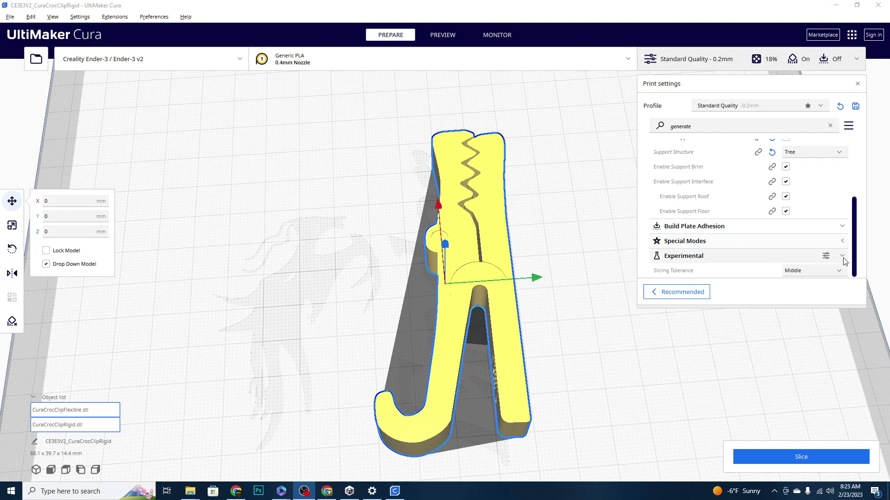
# - Make Interlocking Beam Layer Count, Beam Width and Depth visible, then close Preferences
pyautogui.click(826, 256)
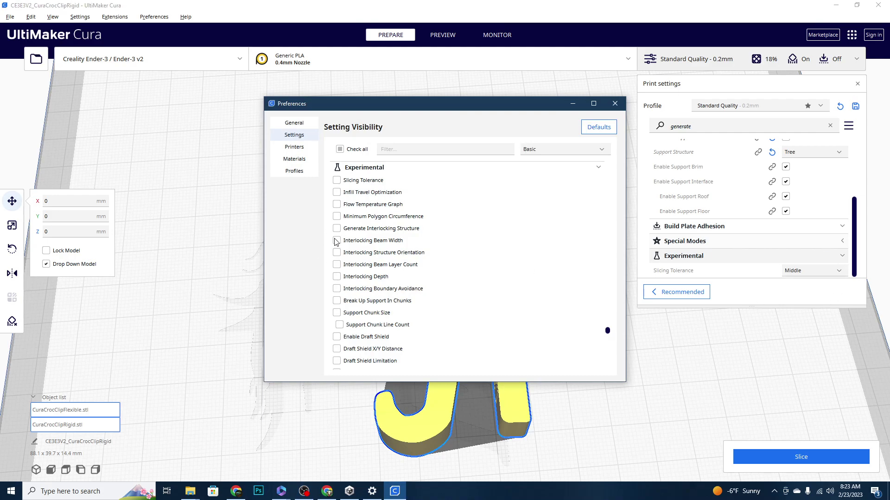
pyautogui.click(337, 265)
pyautogui.click(338, 241)
pyautogui.click(338, 277)
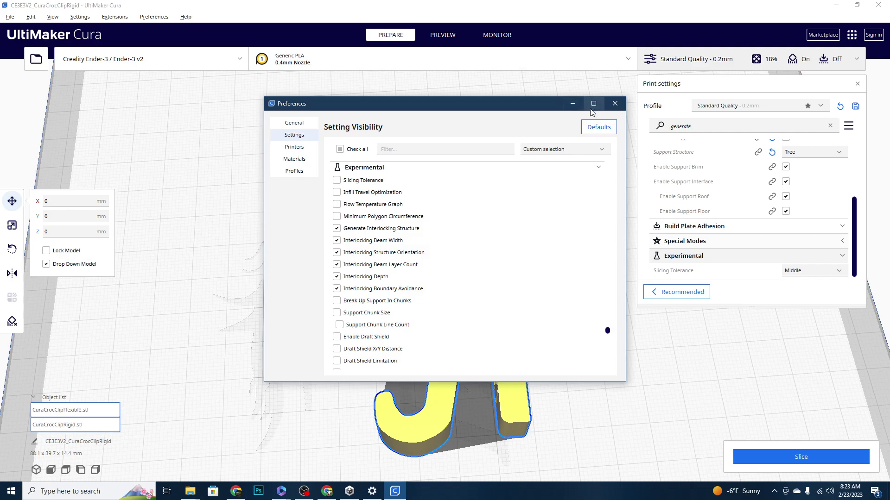
pyautogui.click(615, 103)
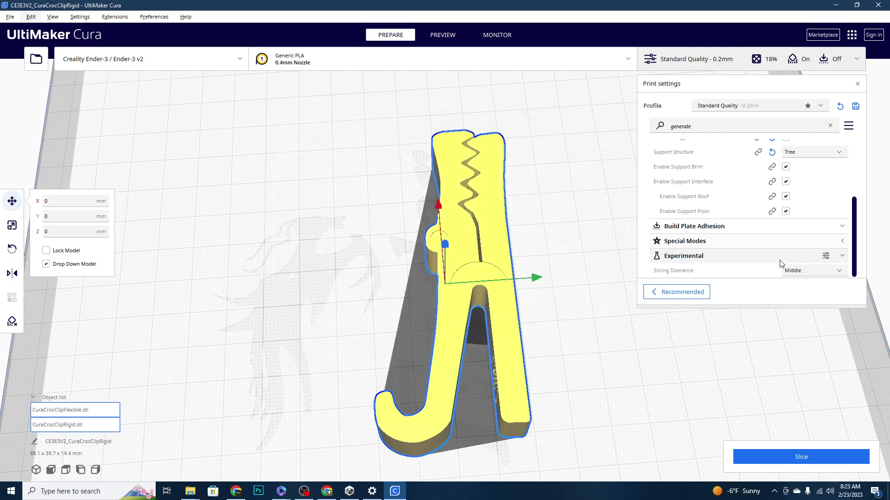
# - Clear the settings search and expand the Experimental category
pyautogui.click(830, 256)
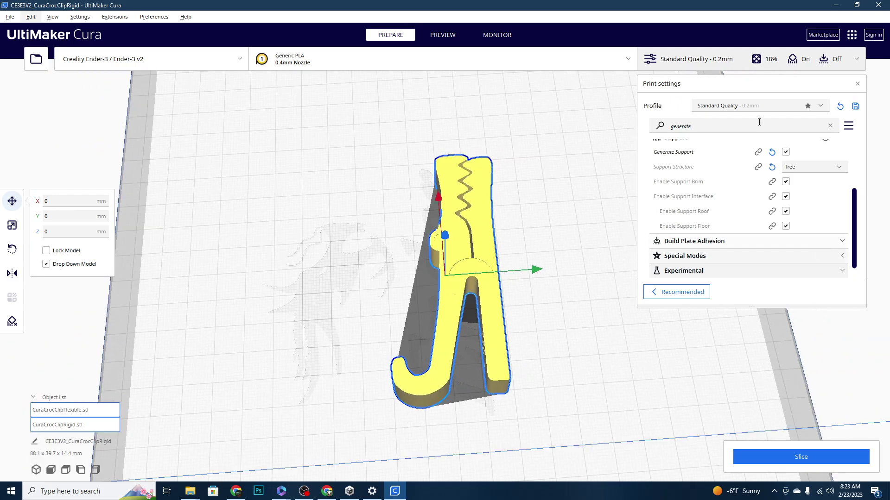
pyautogui.click(745, 270)
pyautogui.click(718, 132)
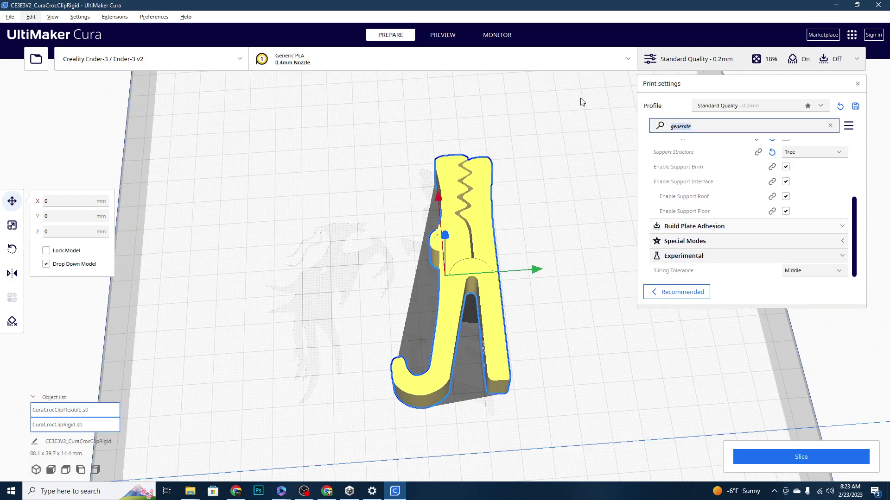
pyautogui.press('BackSpace')
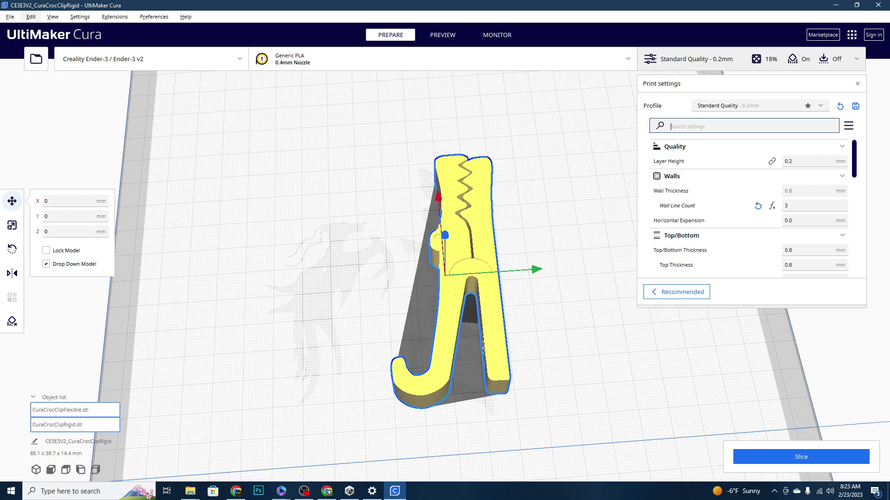
pyautogui.scroll(-15, 736, 224)
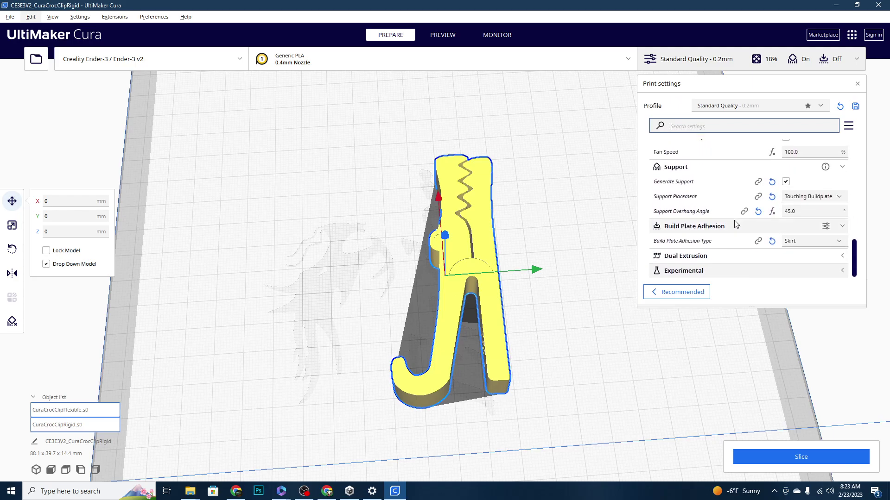
pyautogui.click(843, 271)
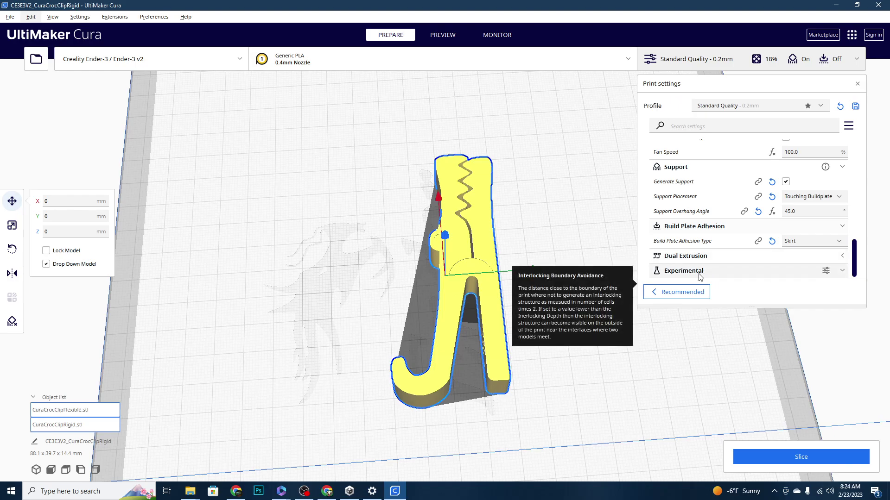
# - Make every setting visible with Check all, close Preferences, and browse the full Experimental list
pyautogui.click(826, 271)
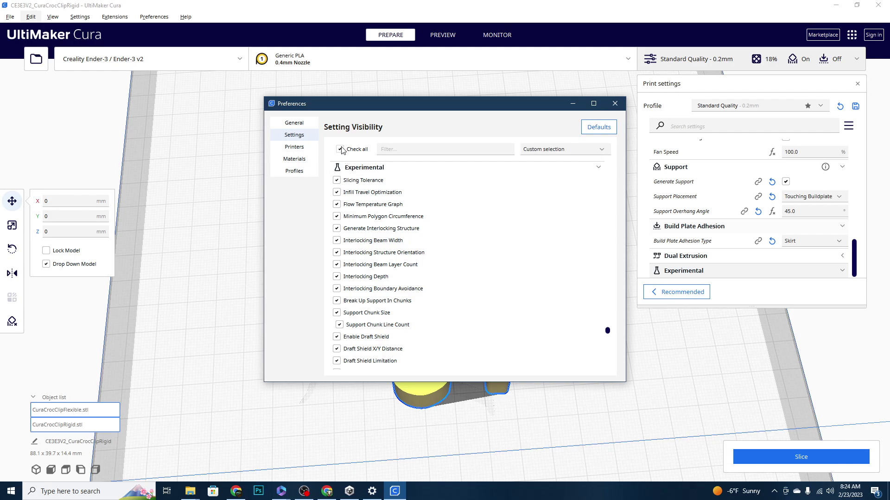
pyautogui.click(583, 127)
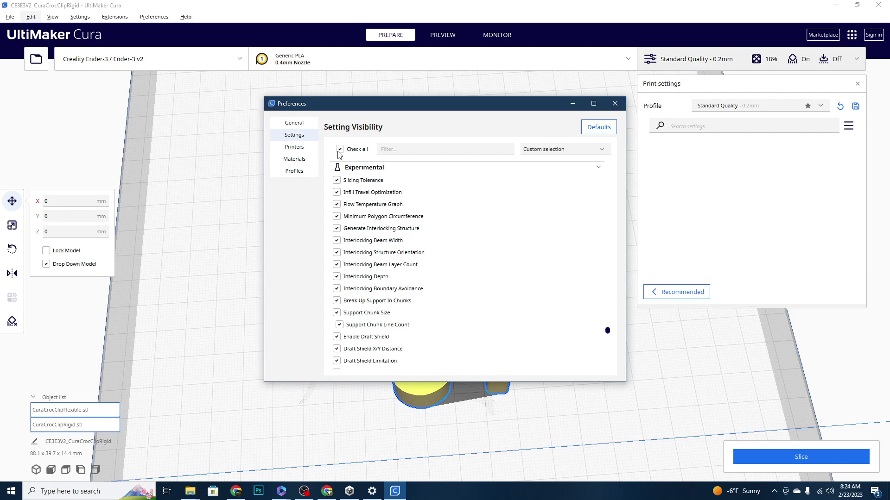
pyautogui.click(616, 103)
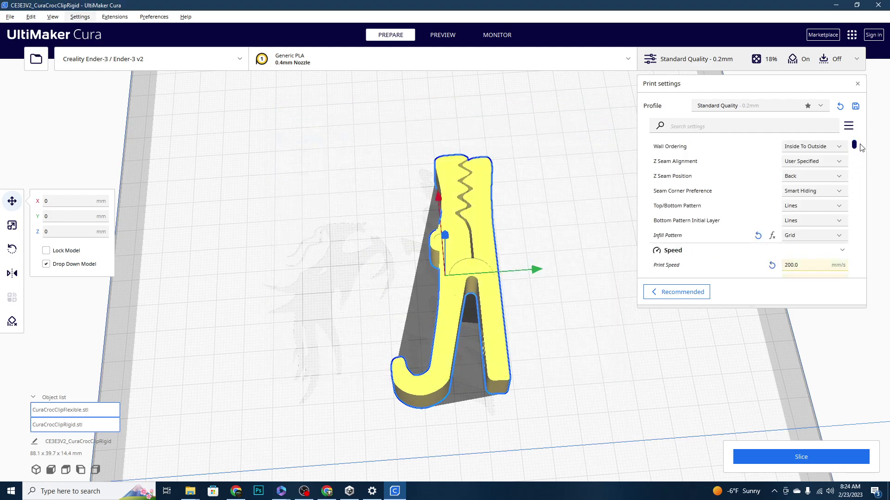
pyautogui.moveTo(854, 145); pyautogui.dragTo(851, 277)
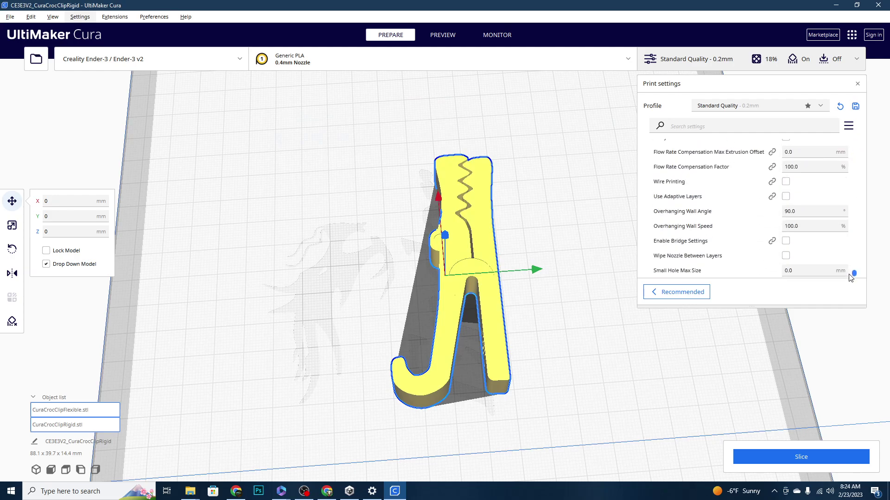
pyautogui.scroll(5, 787, 247)
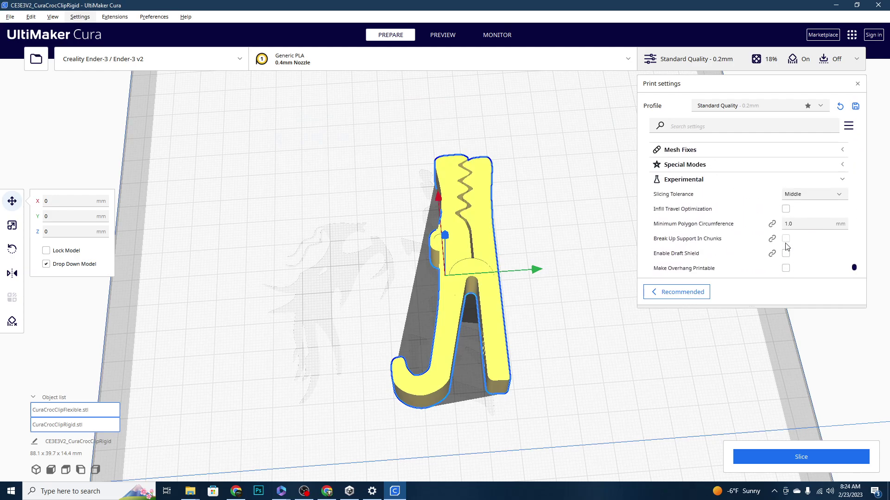
pyautogui.scroll(-4, 787, 247)
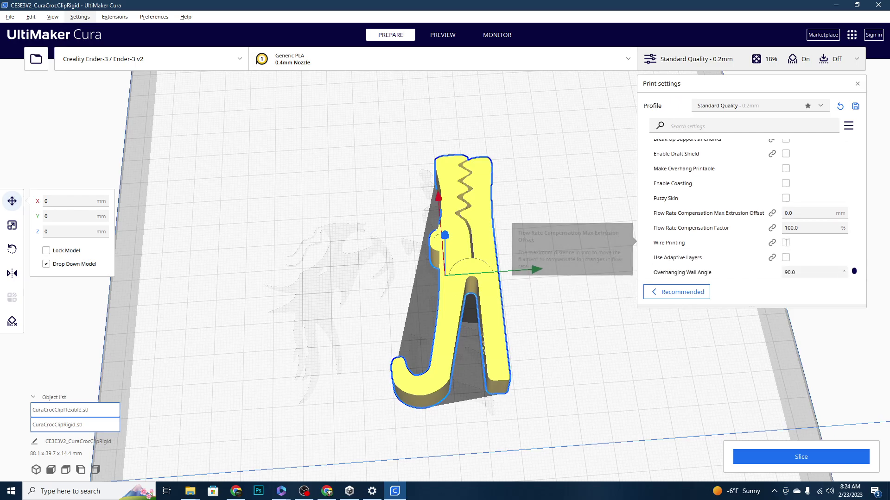
pyautogui.scroll(-3, 786, 243)
pyautogui.scroll(5, 786, 242)
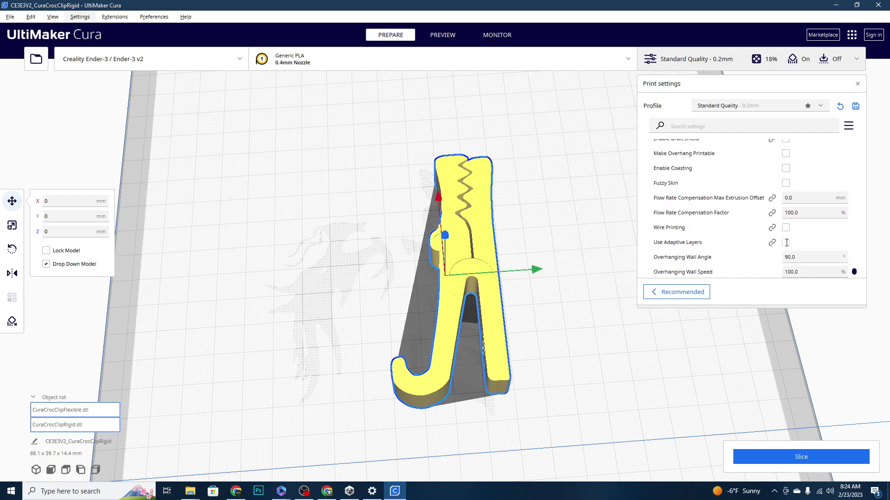
pyautogui.scroll(-2, 787, 243)
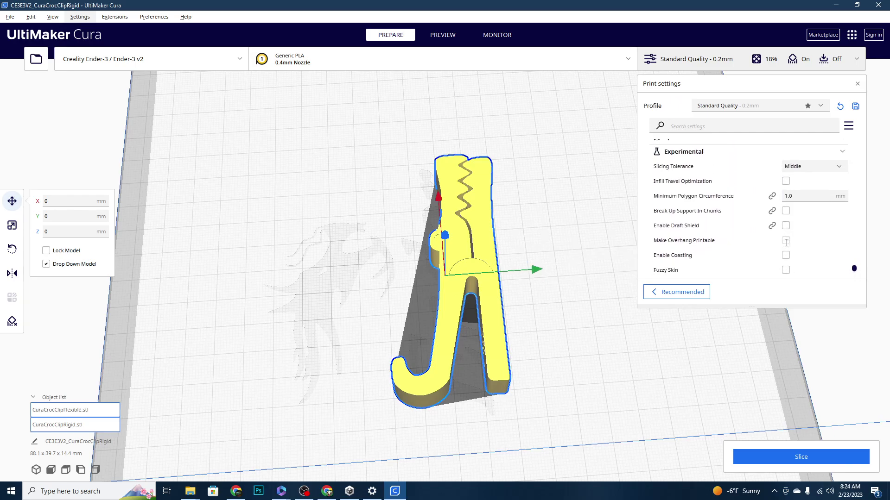
# - Select the flexible clip part, review the Experimental setting visibility list, and close Preferences
pyautogui.click(555, 209)
pyautogui.click(479, 268)
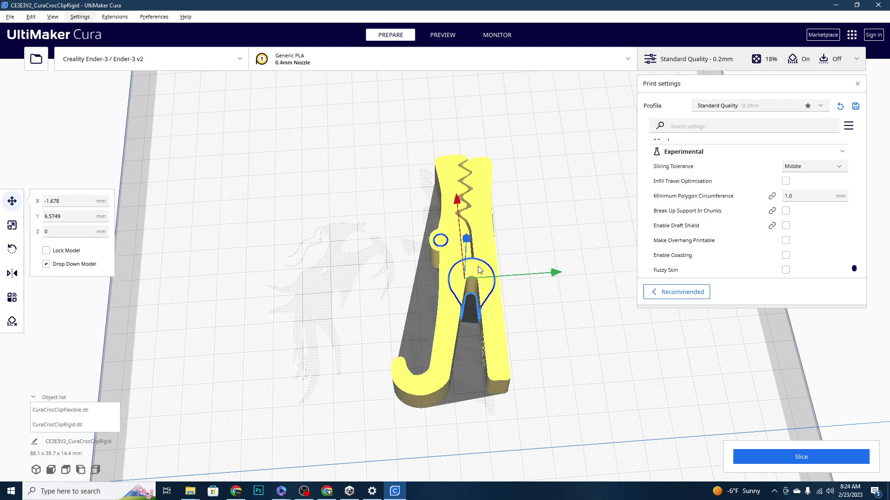
pyautogui.scroll(-9, 751, 216)
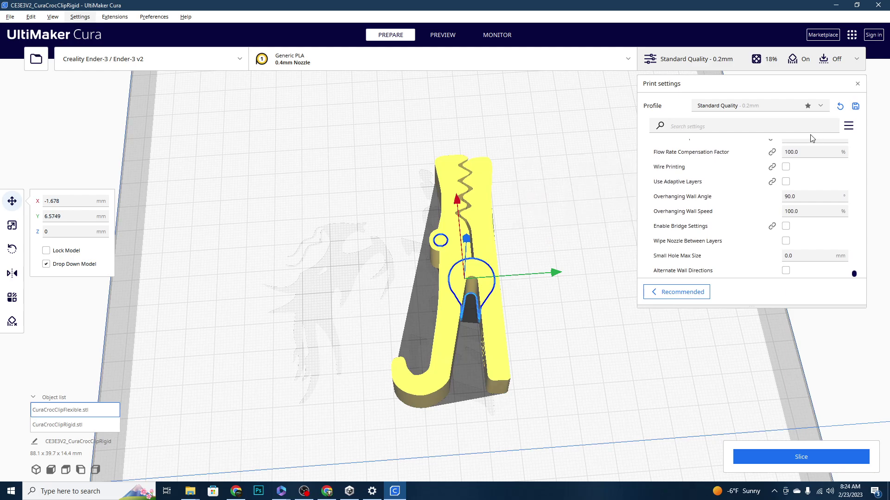
pyautogui.scroll(4, 784, 186)
pyautogui.scroll(6, 785, 185)
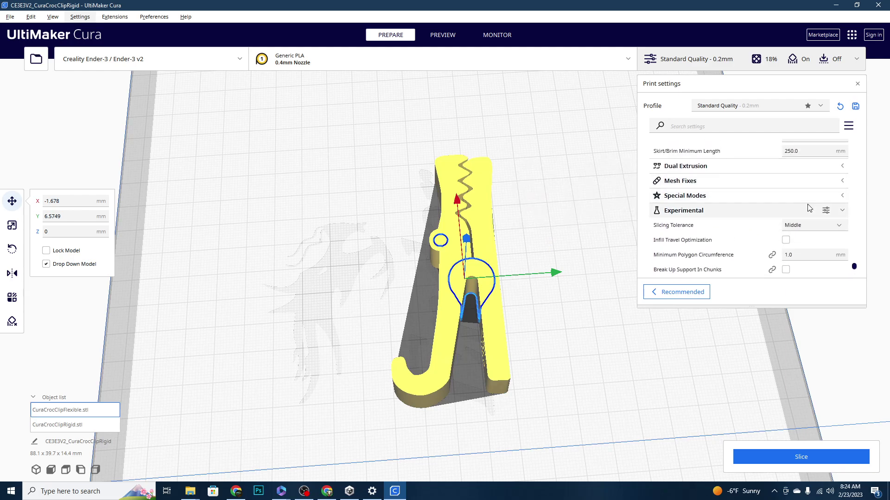
pyautogui.click(826, 210)
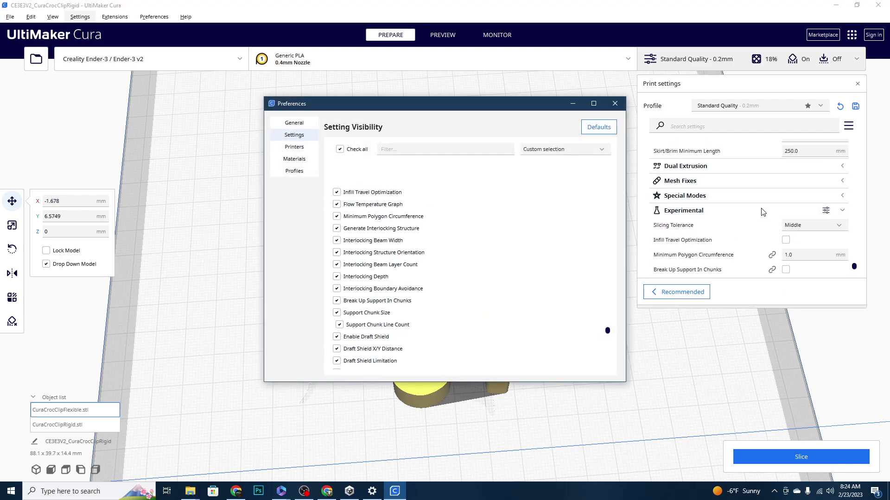
pyautogui.scroll(-2, 371, 259)
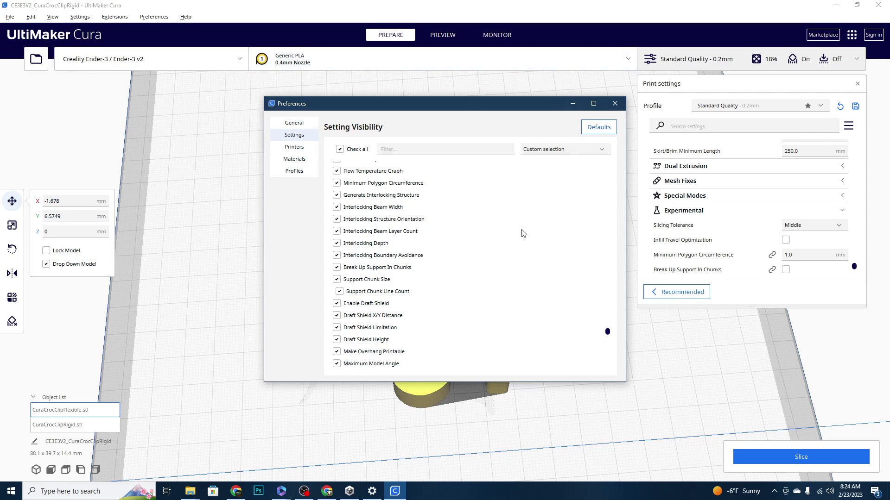
pyautogui.click(615, 104)
pyautogui.click(140, 56)
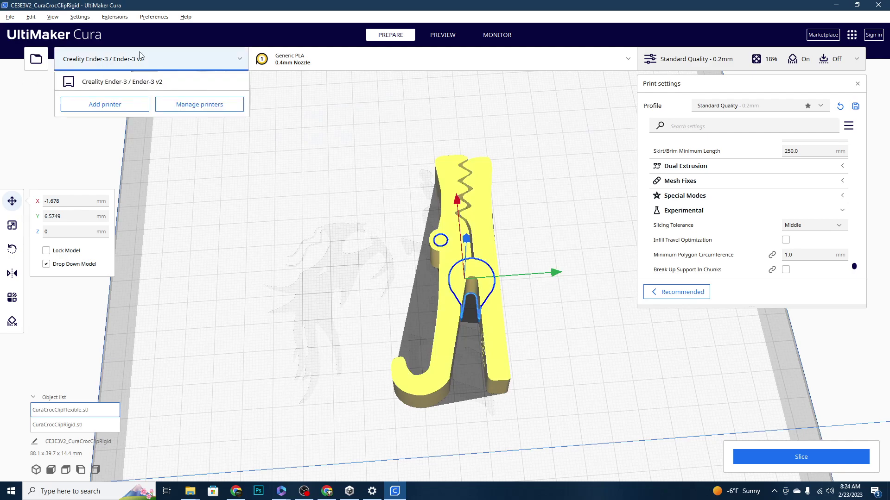
pyautogui.click(107, 102)
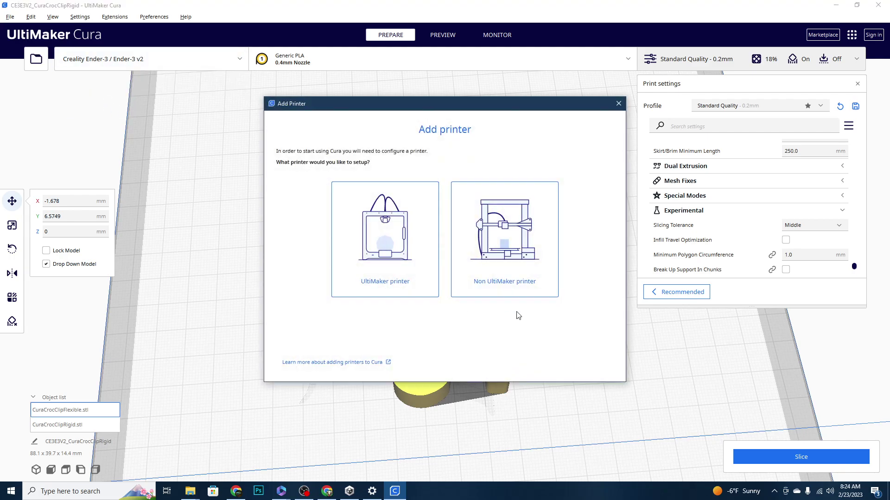
pyautogui.click(488, 240)
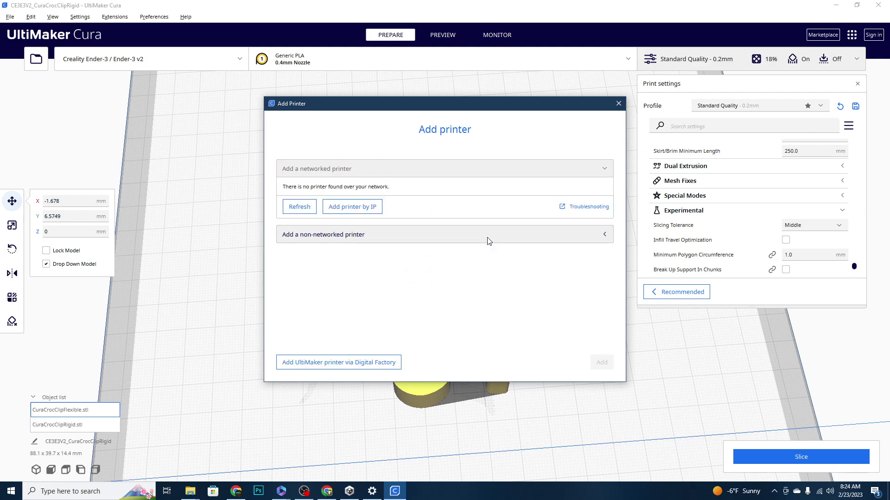
pyautogui.click(297, 236)
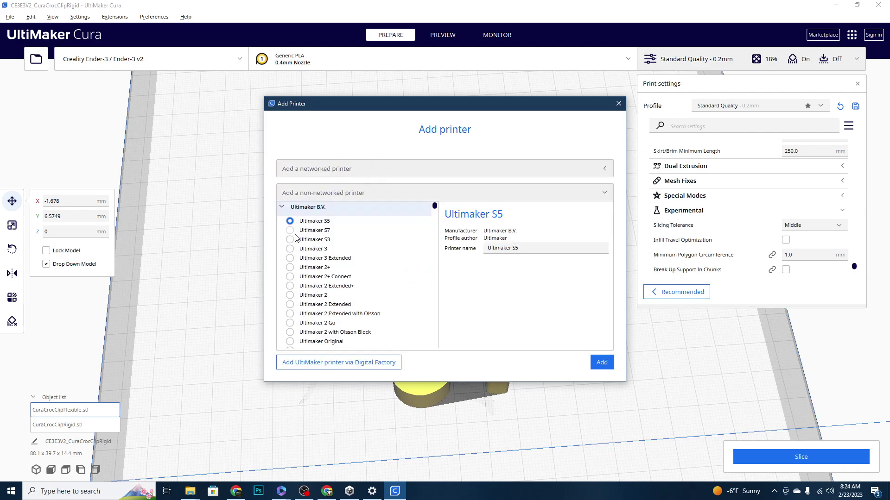
pyautogui.scroll(-15, 301, 272)
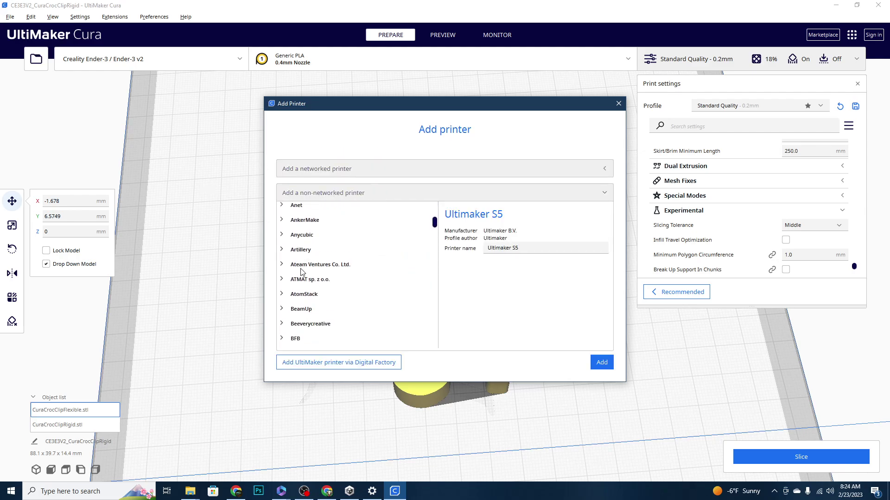
pyautogui.scroll(-10, 301, 272)
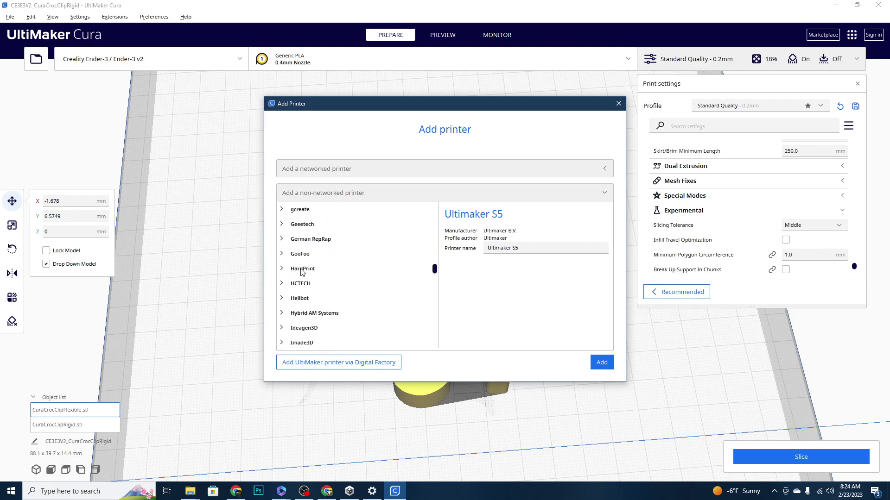
pyautogui.scroll(-12, 302, 272)
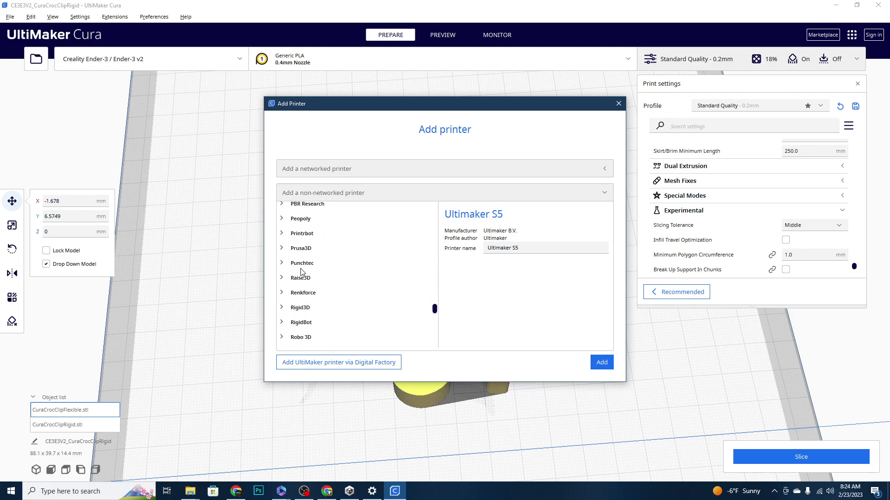
pyautogui.scroll(-3, 301, 272)
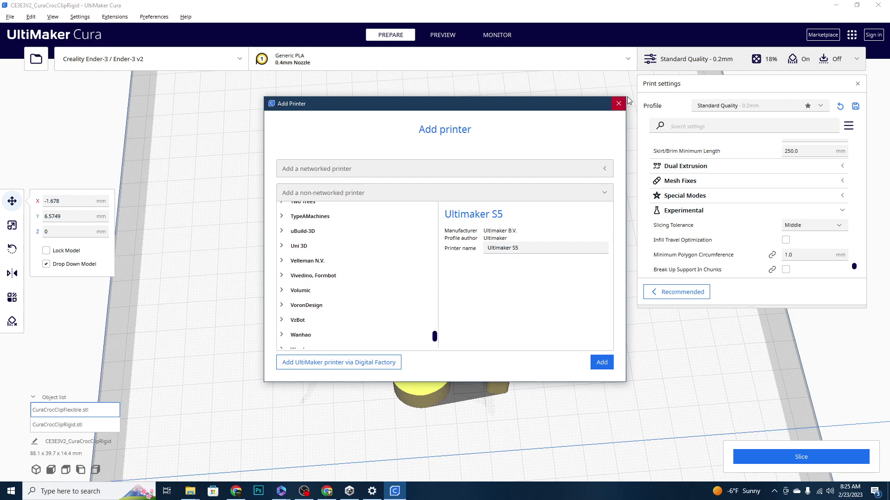
pyautogui.click(618, 103)
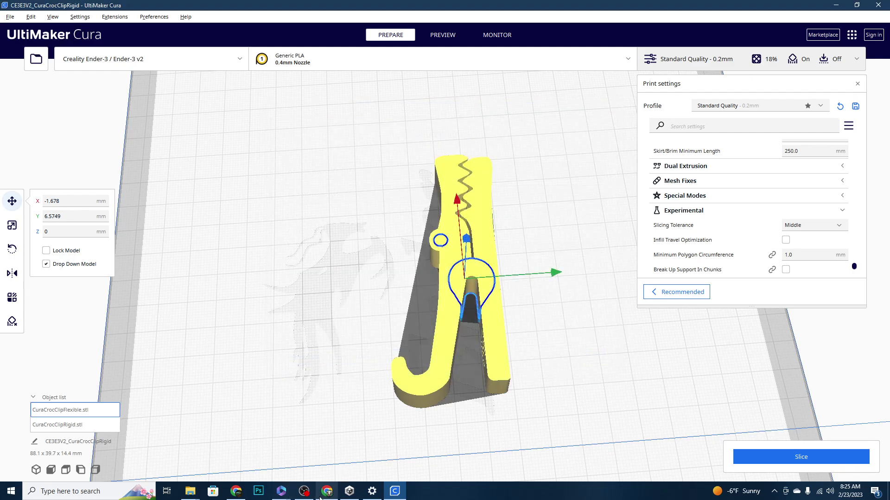
# - Switch to the Chrome article on Interlocking Structure and enlarge its green clip image
pyautogui.click(239, 492)
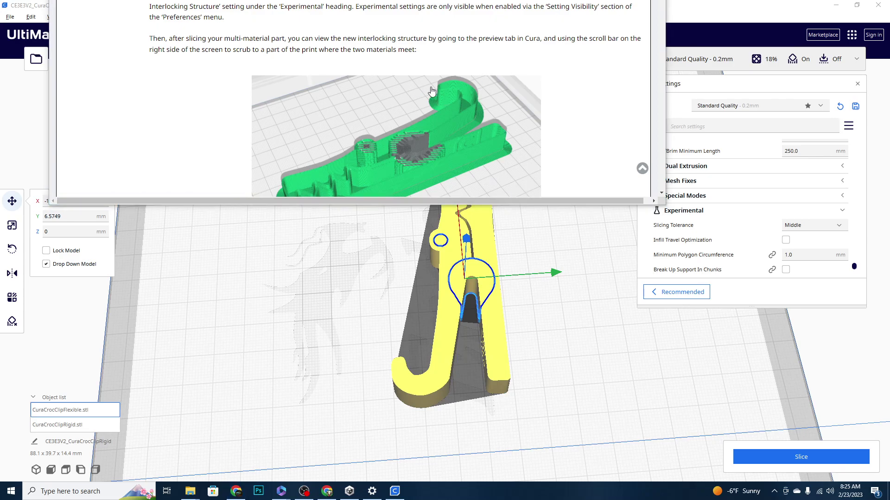
pyautogui.click(448, 153)
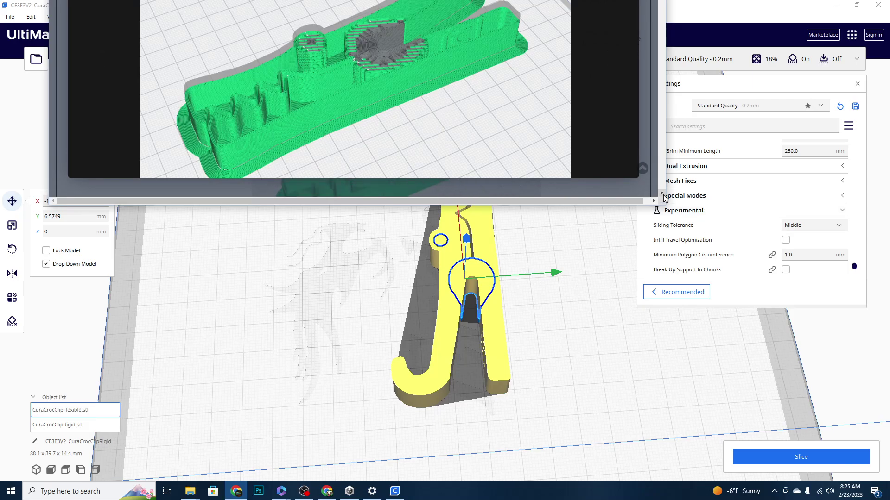
# - Resize Chrome so the green sliced clip with its grey interlocking core fills most of the screen
pyautogui.moveTo(662, 206); pyautogui.dragTo(818, 477)
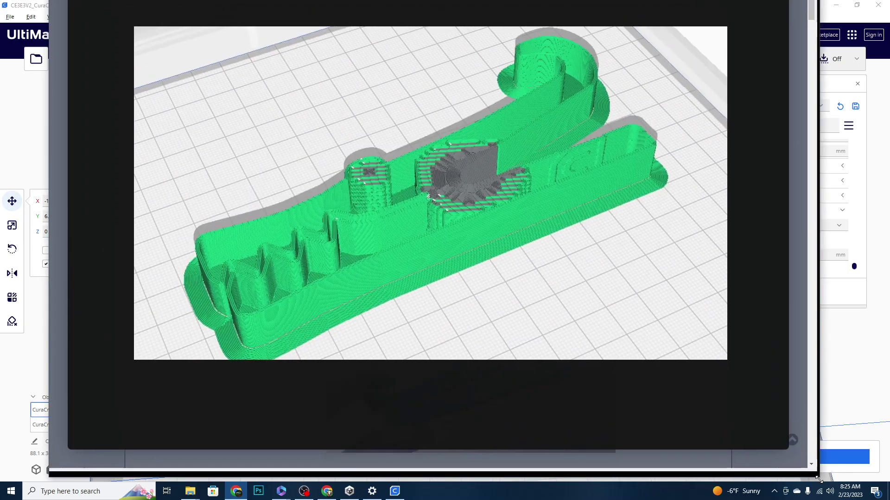